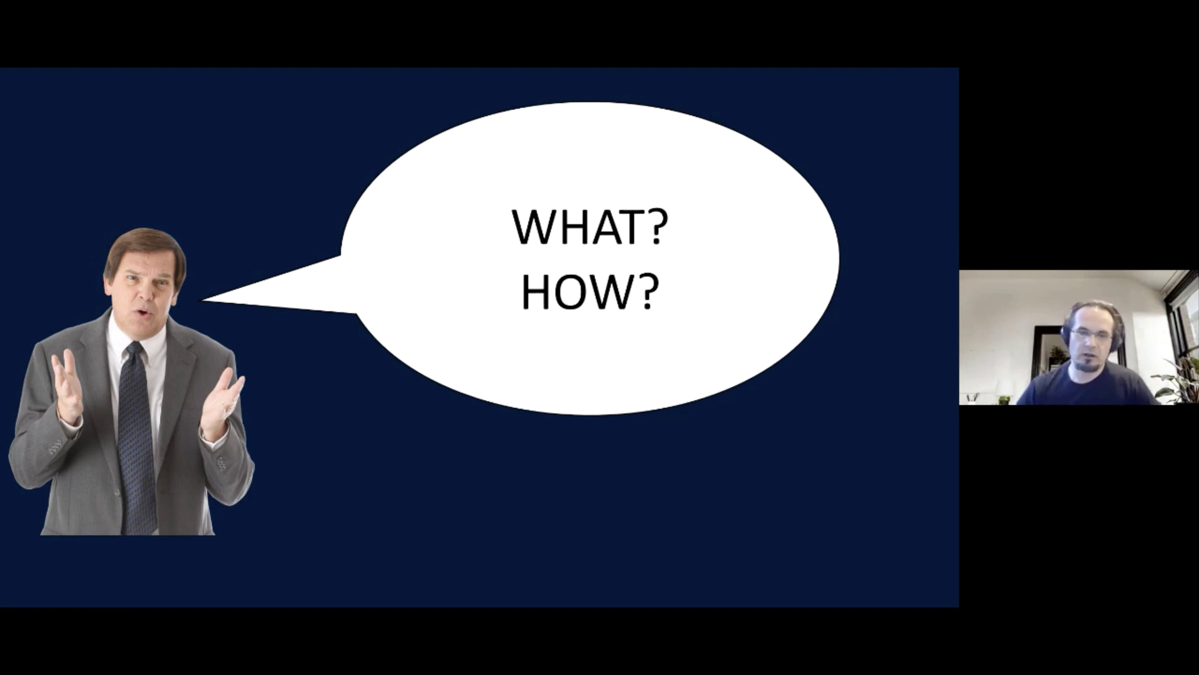
# Step: Step through the Building blocks slide's animations, highlighting the top row, then switch to Teams
pyautogui.press('Right')
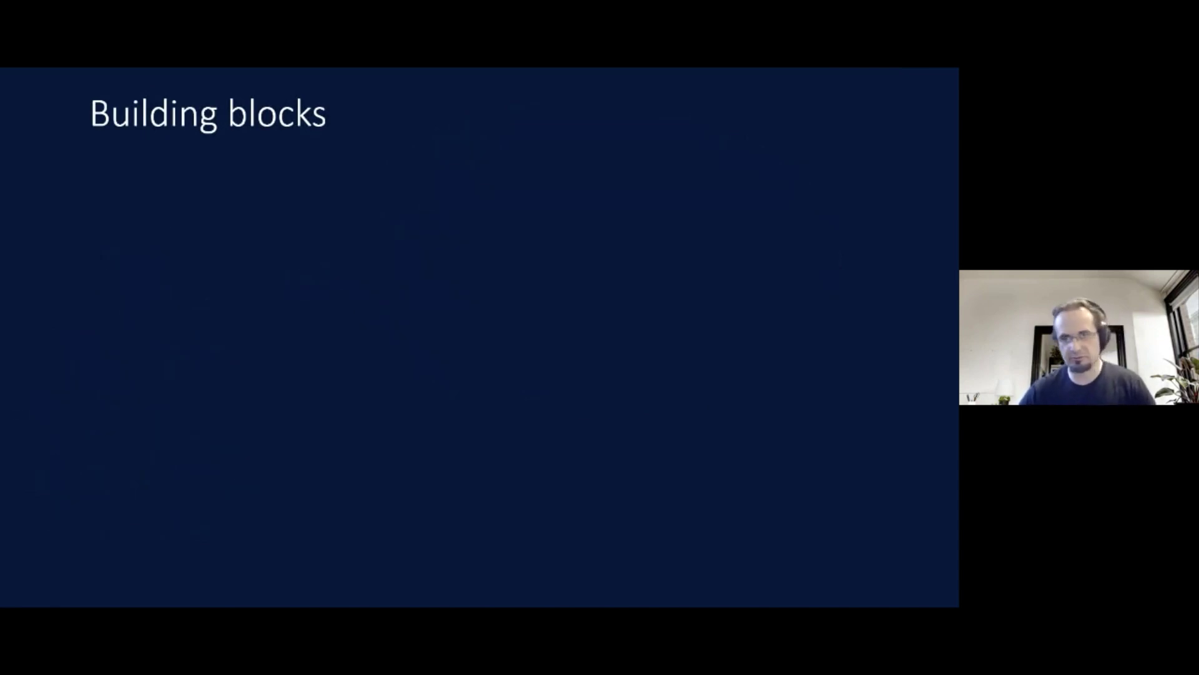
pyautogui.press('Right')
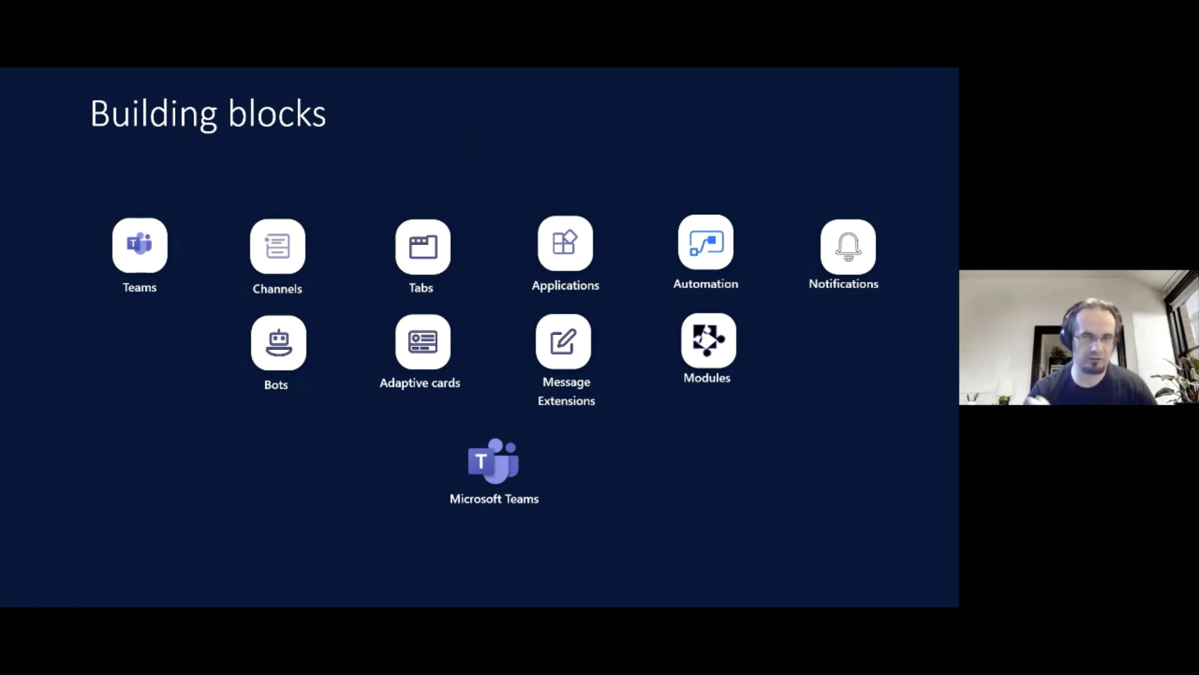
pyautogui.press('Right')
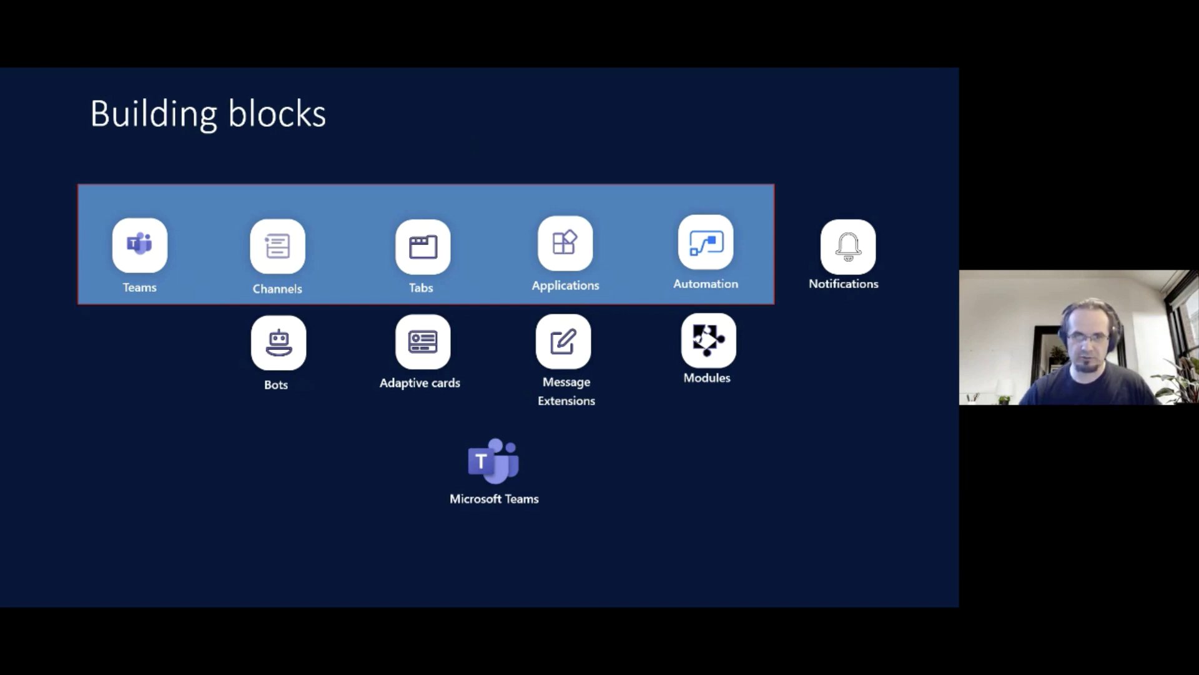
pyautogui.hotkey('alt', 'Tab')
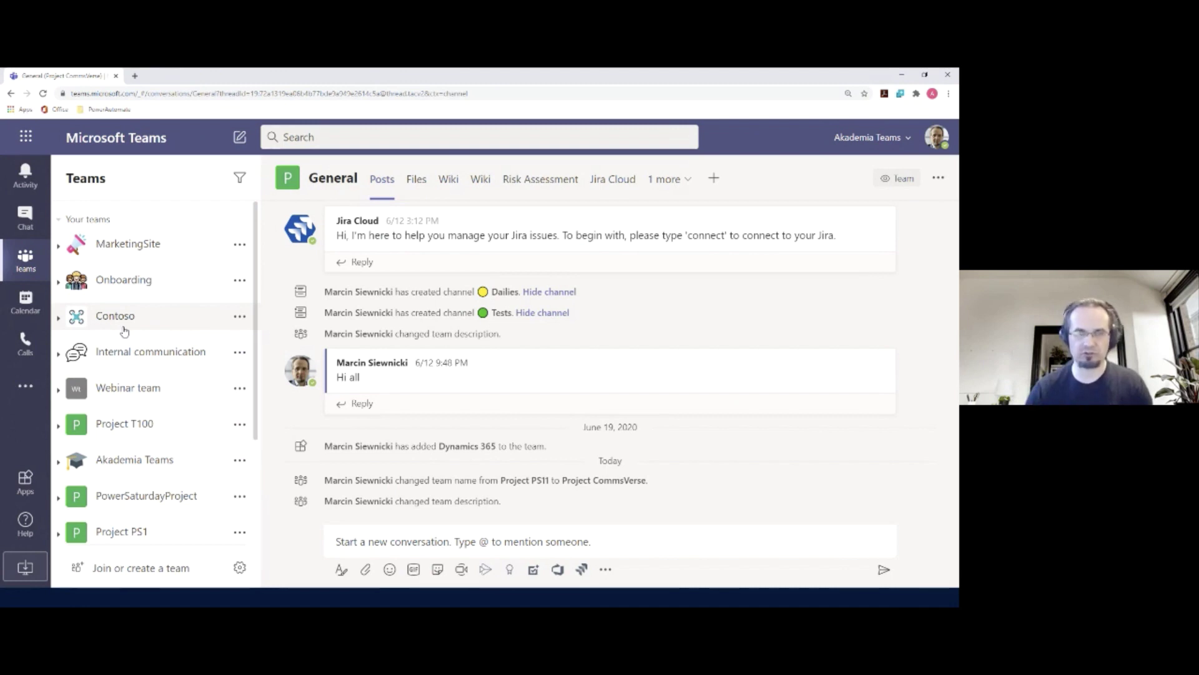
# Step: Create a private team from scratch named 'CommsVerse', skipping the add-members step
pyautogui.scroll(-3, 124, 332)
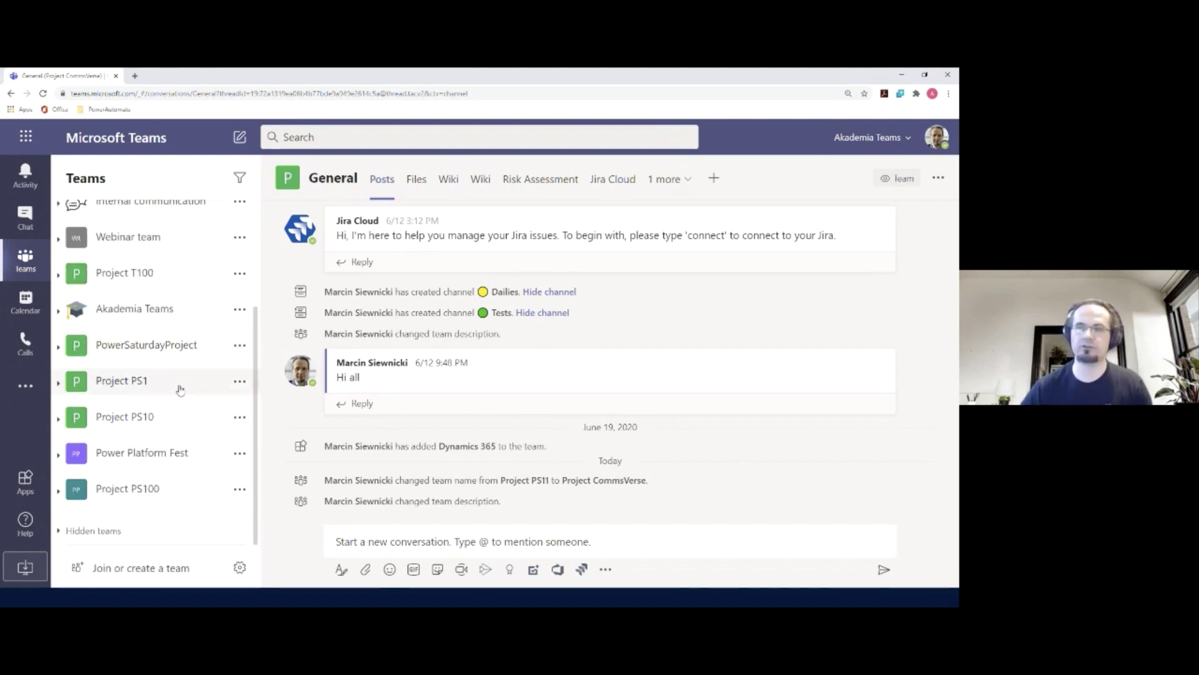
pyautogui.click(108, 580)
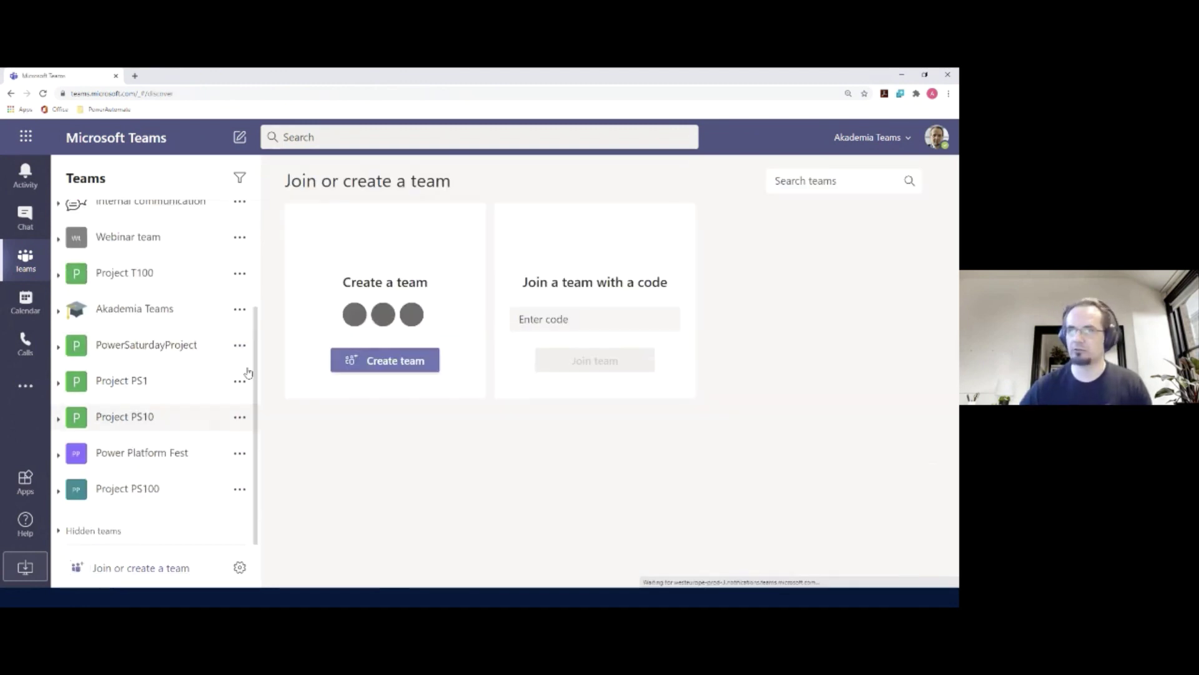
pyautogui.click(393, 359)
pyautogui.click(406, 282)
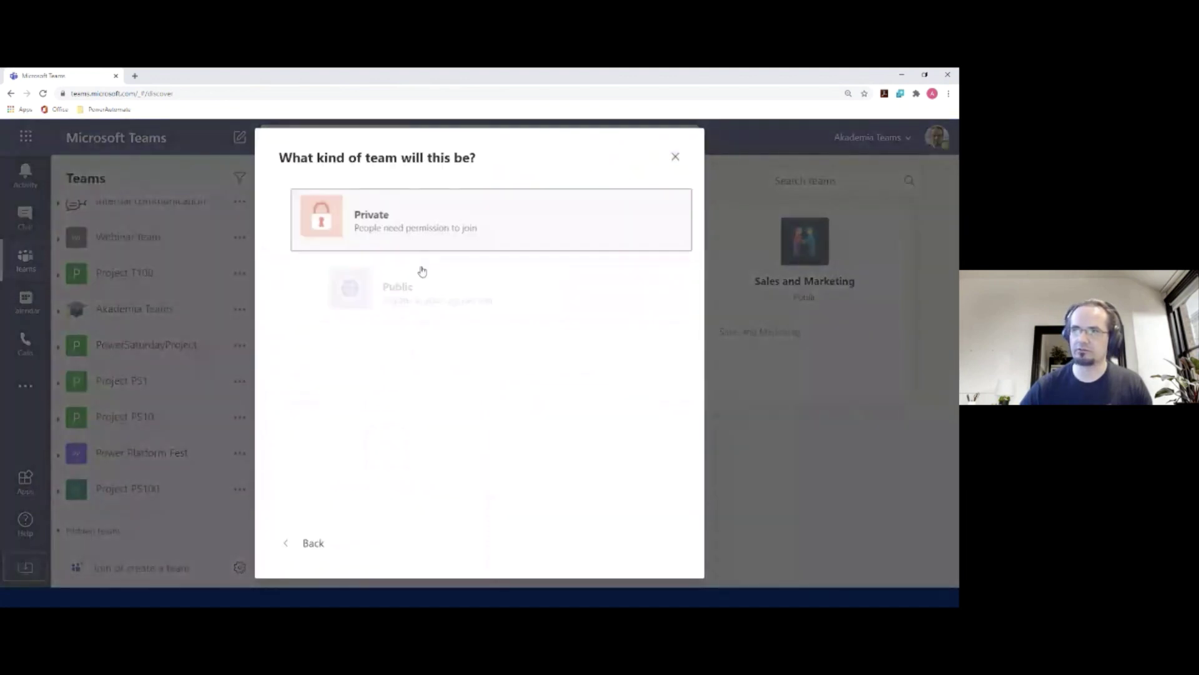
pyautogui.click(429, 222)
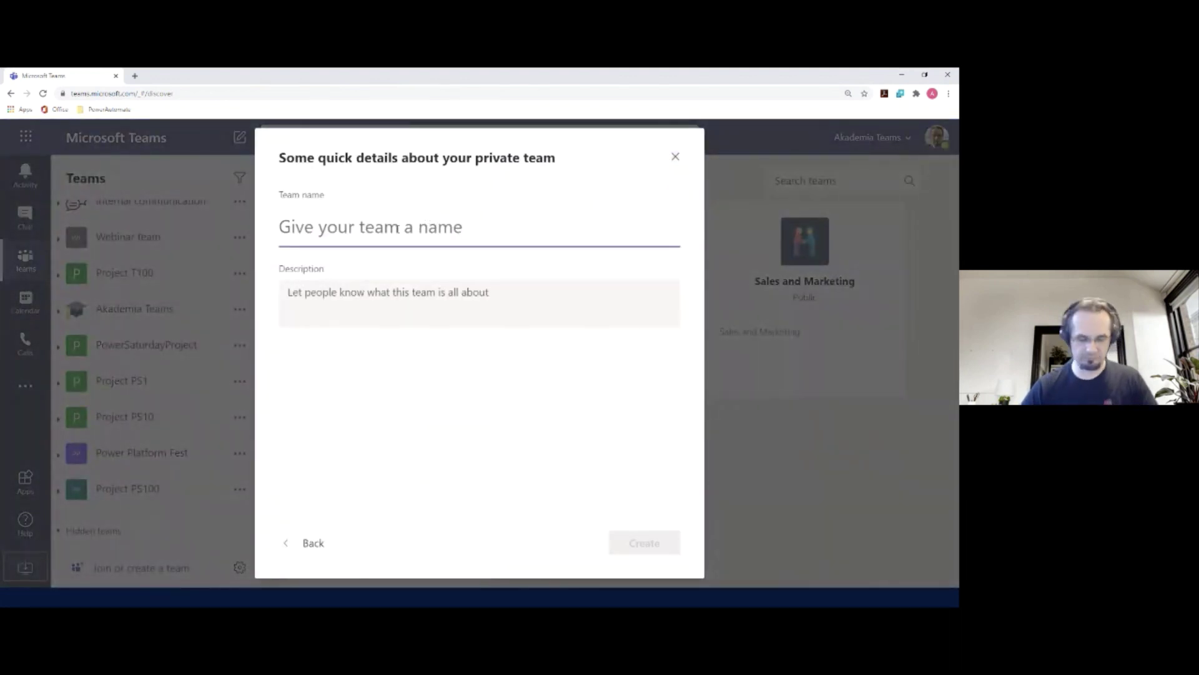
pyautogui.write('Project')
pyautogui.hotkey('ctrl', 'a')
pyautogui.write('Comms')
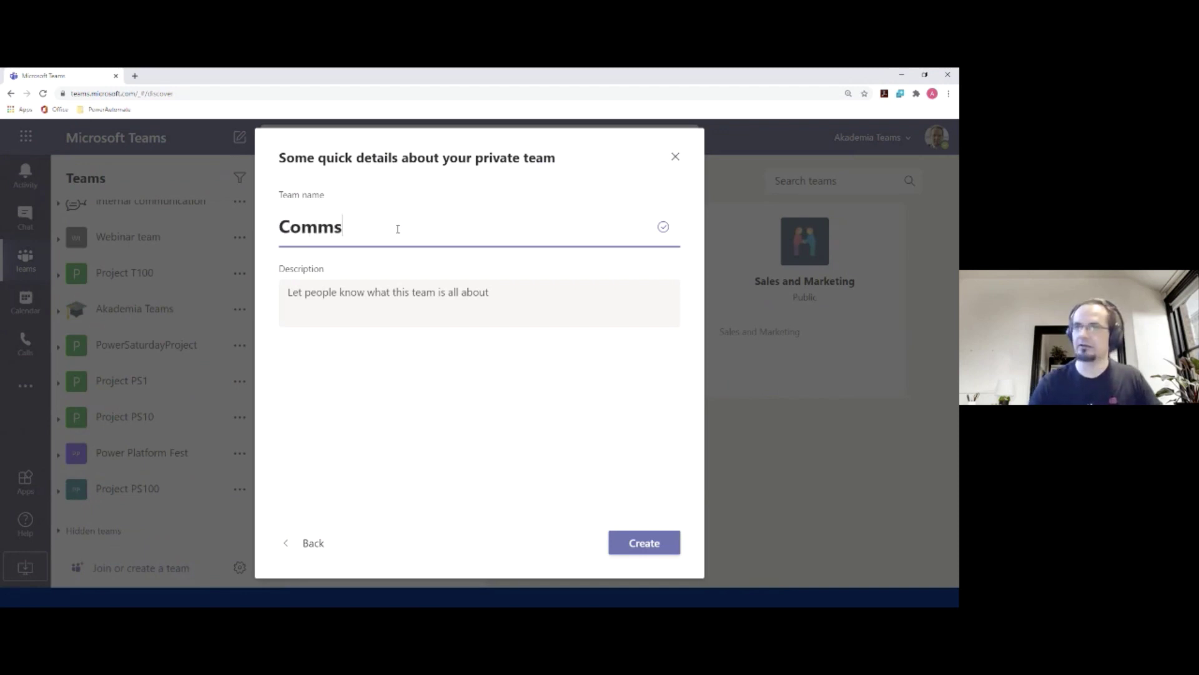
pyautogui.write('Verse')
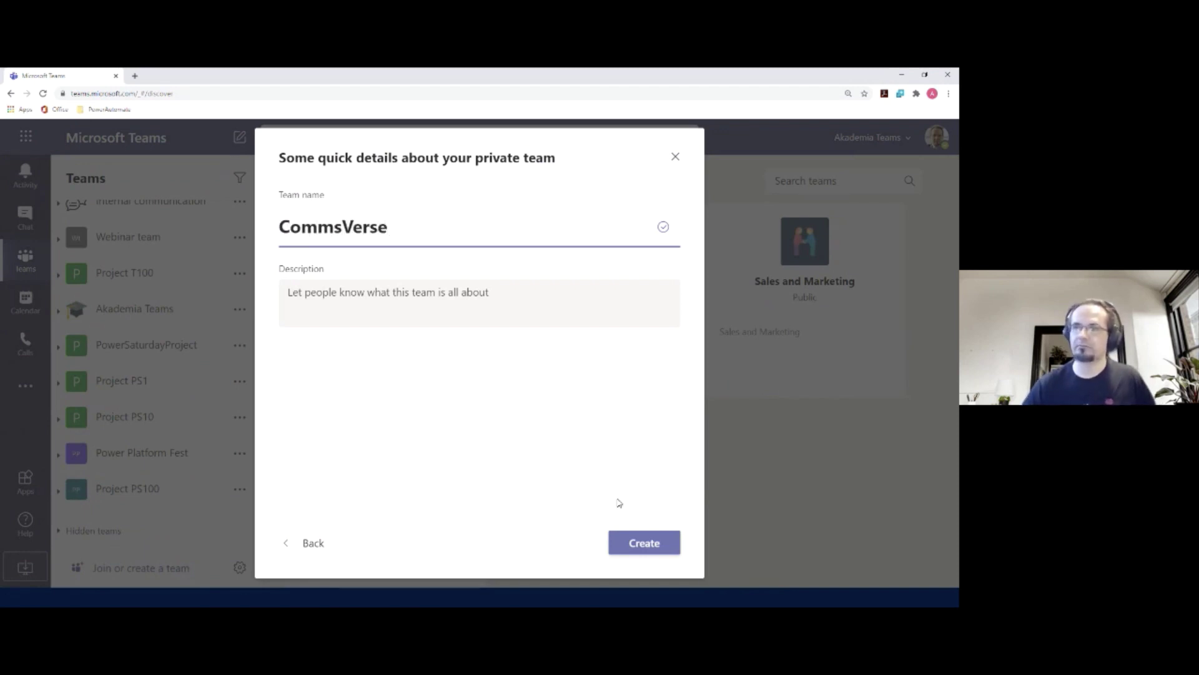
pyautogui.click(643, 541)
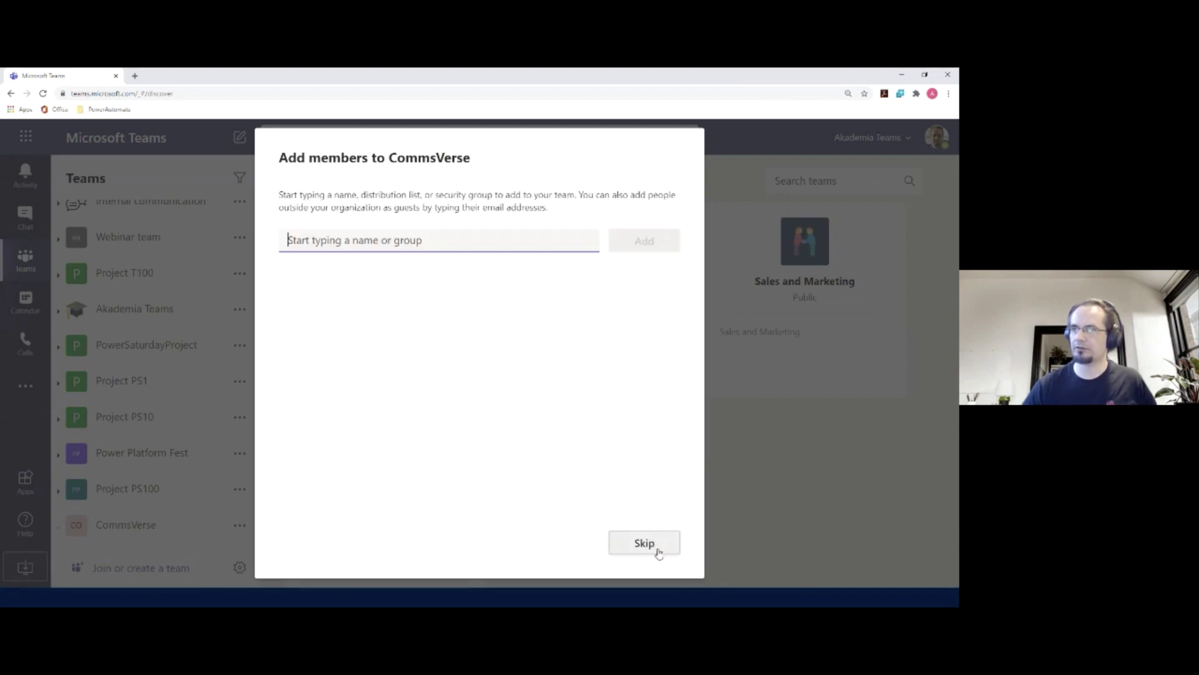
pyautogui.click(655, 553)
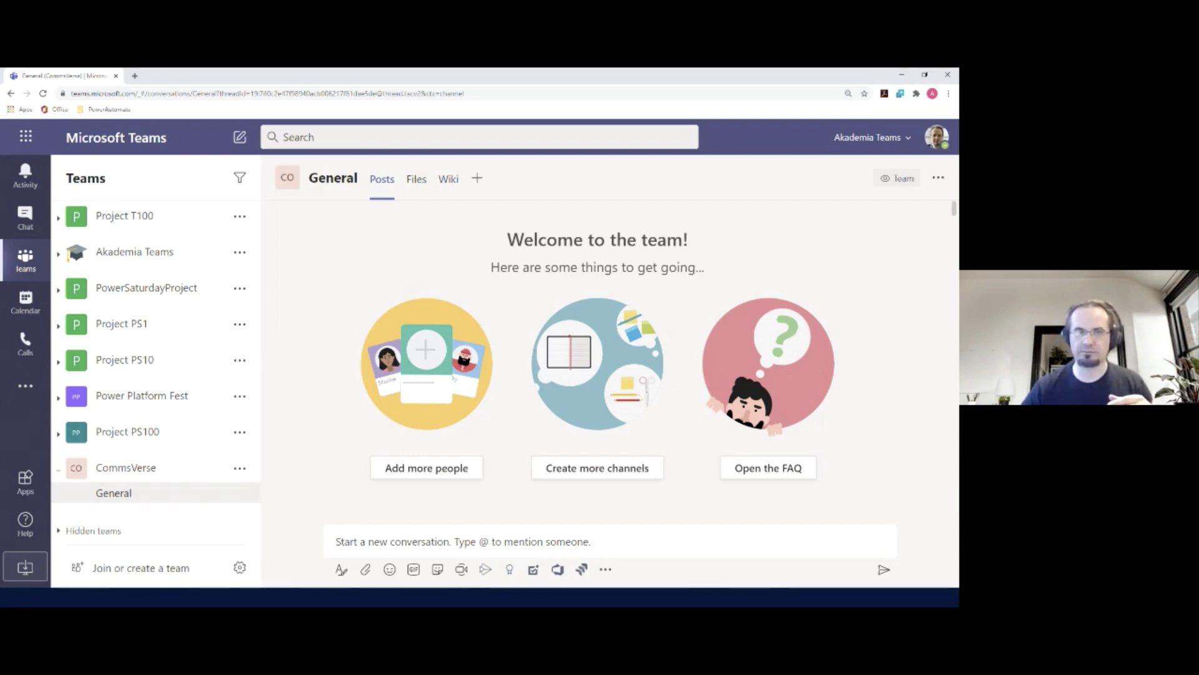
# Step: Glance back at the slide, then choose Add channel from the CommsVerse team's options menu
pyautogui.hotkey('alt', 'Tab')
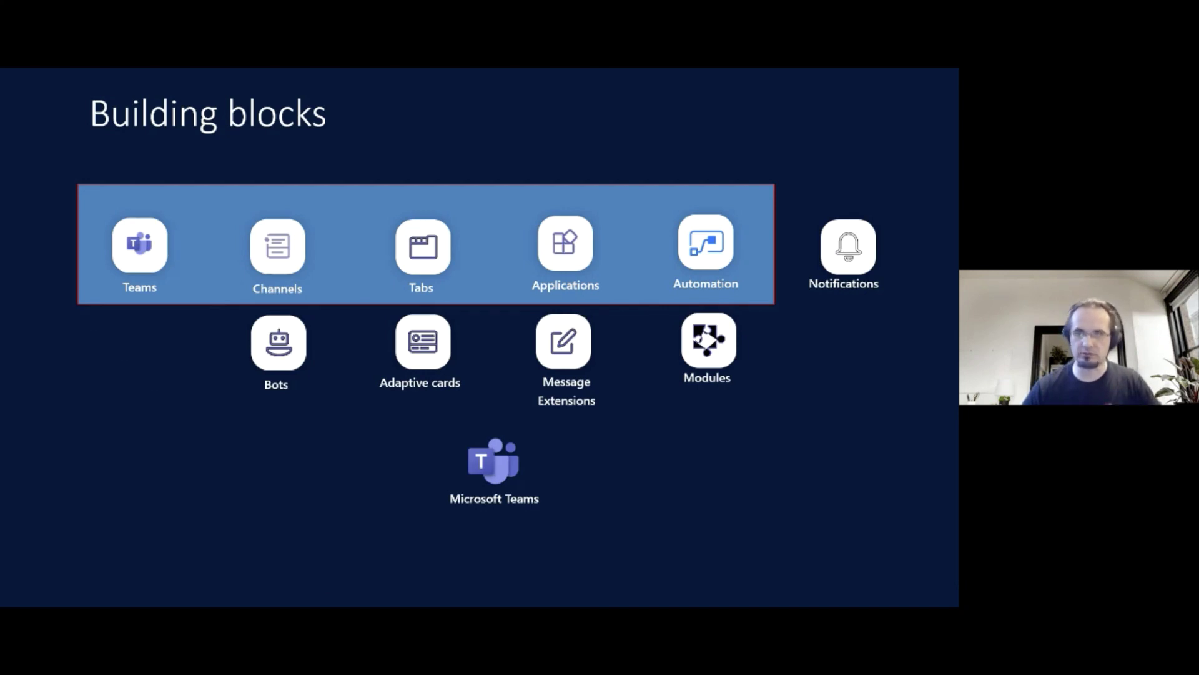
pyautogui.hotkey('alt', 'Tab')
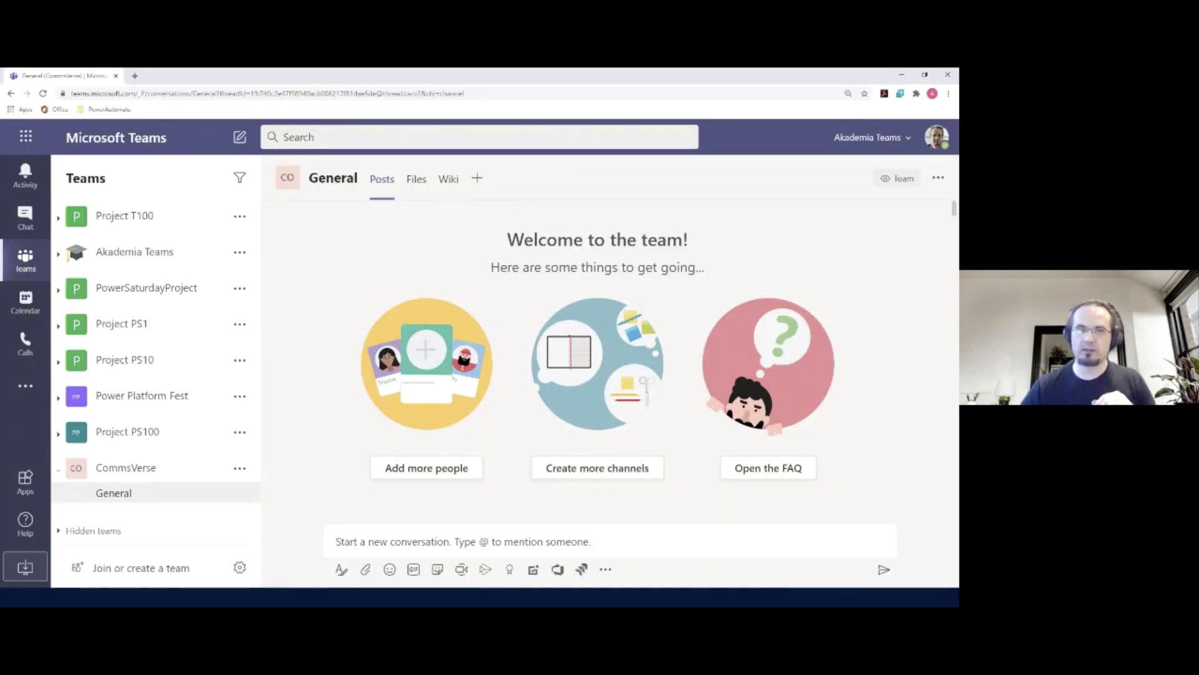
pyautogui.hotkey('alt', 'Tab')
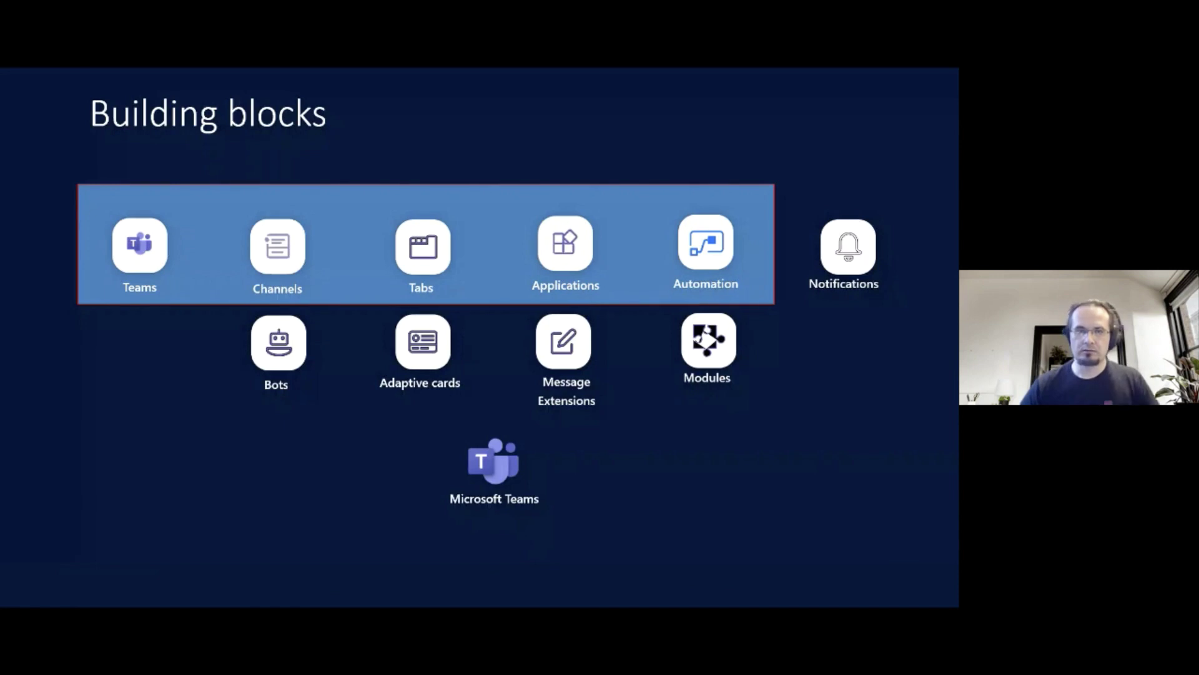
pyautogui.hotkey('alt', 'Tab')
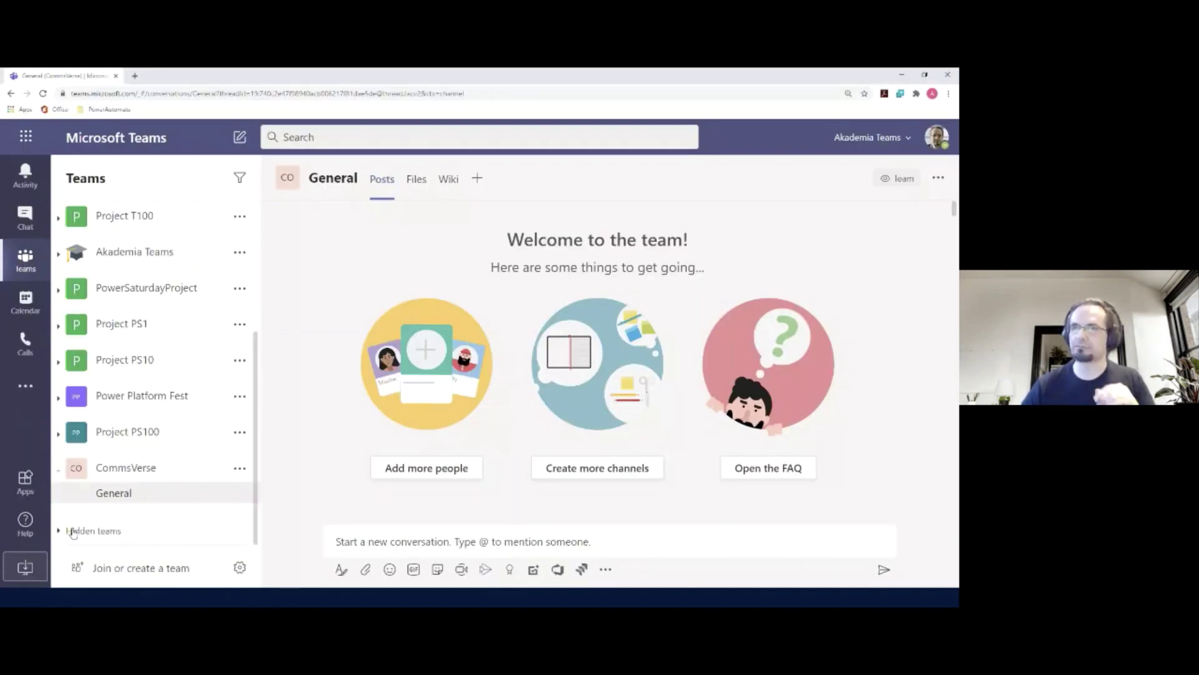
pyautogui.click(242, 470)
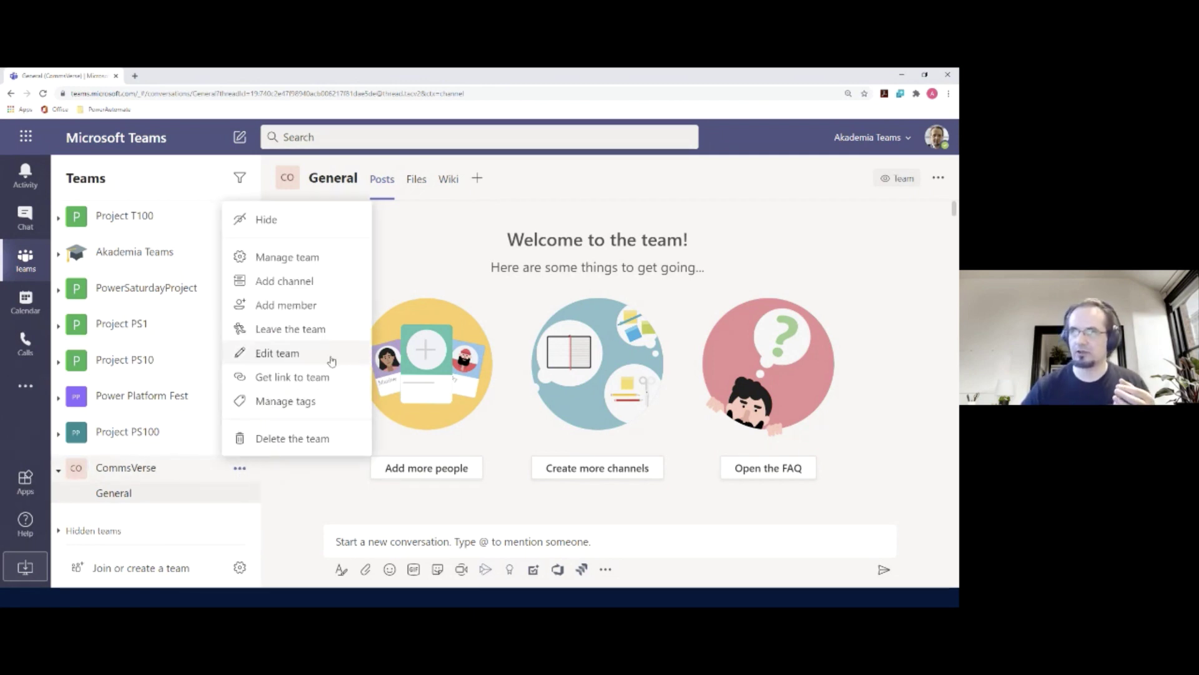
pyautogui.click(298, 282)
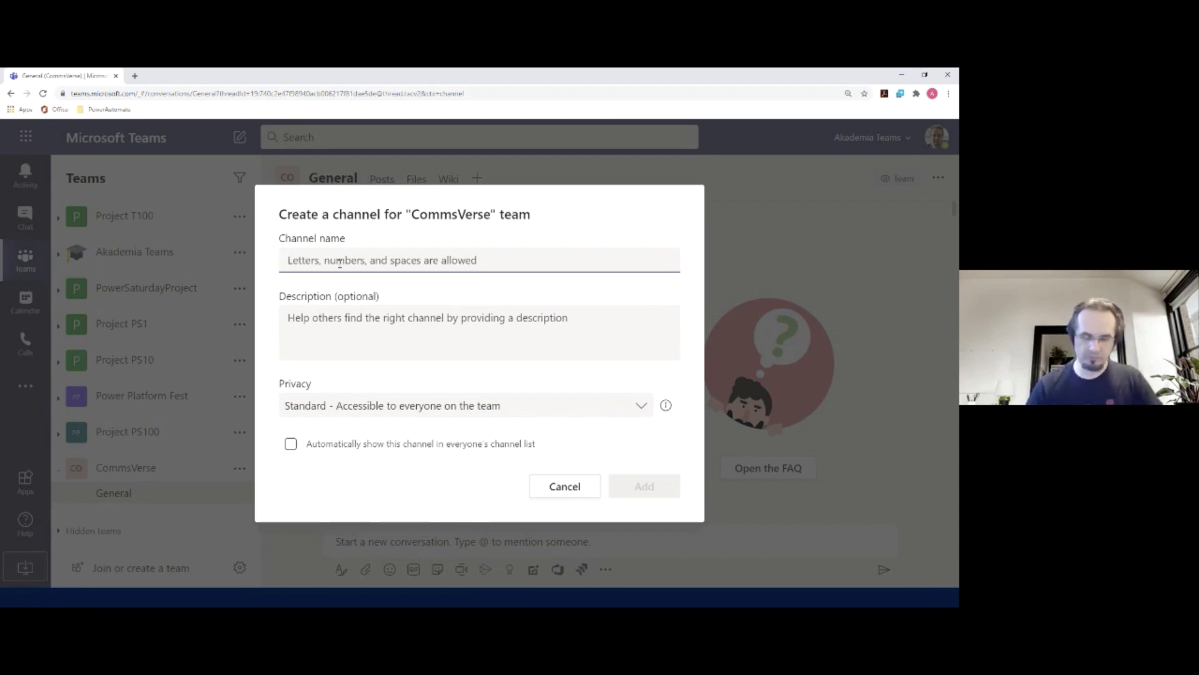
# Step: Name the new channel 'Internal', set its privacy to Private, and bring up the emoji picker
pyautogui.write('Internal')
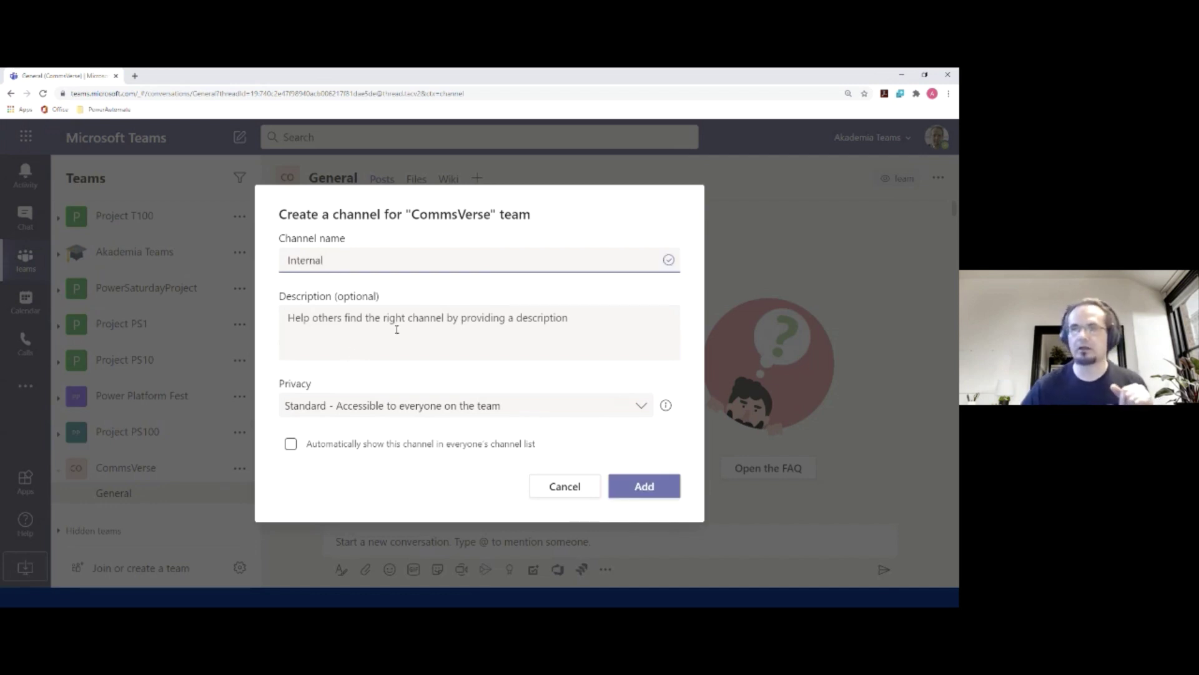
pyautogui.click(372, 406)
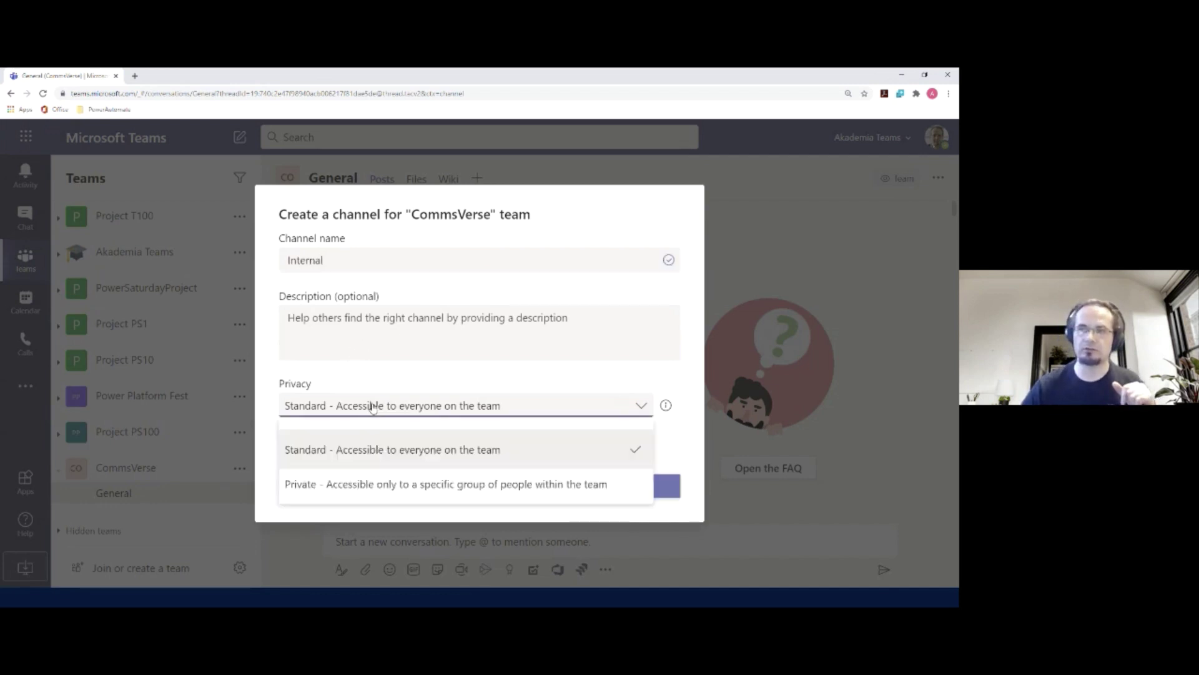
pyautogui.click(340, 476)
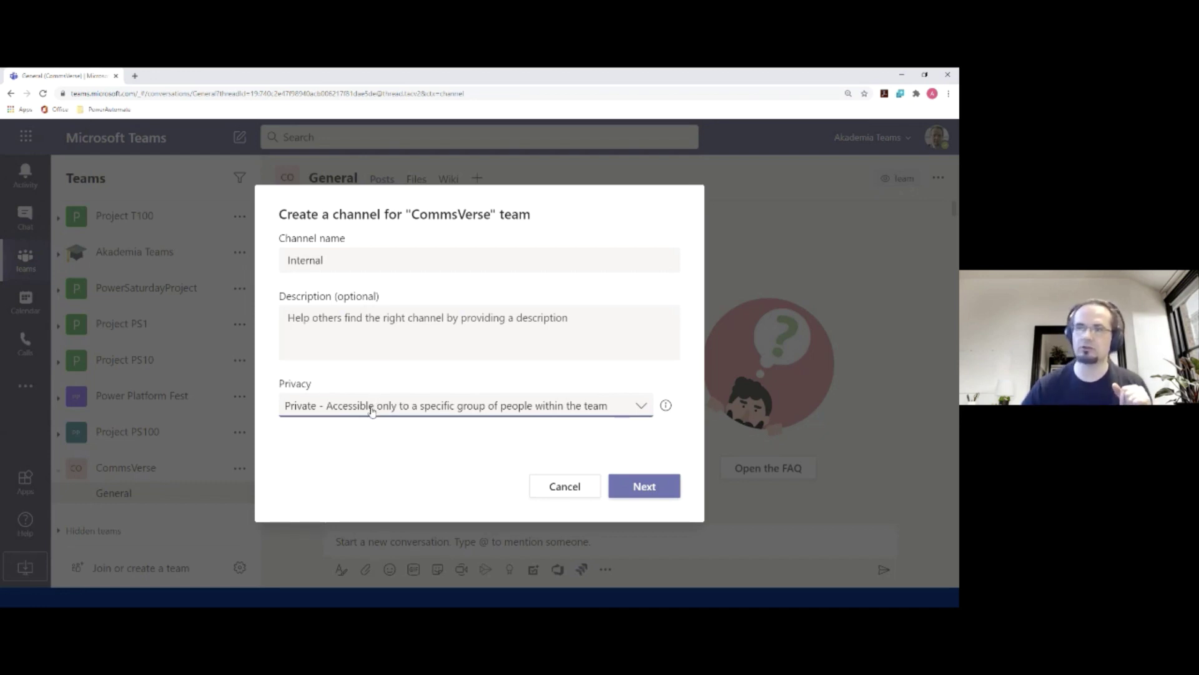
pyautogui.click(354, 268)
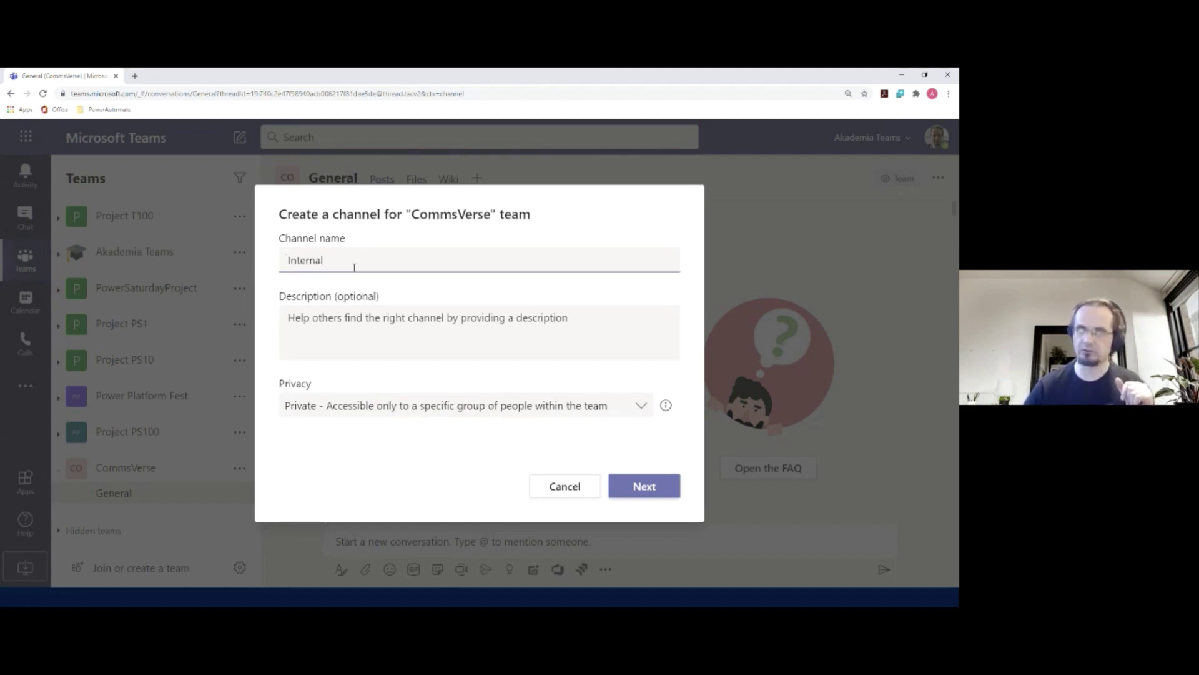
pyautogui.press('super+period')
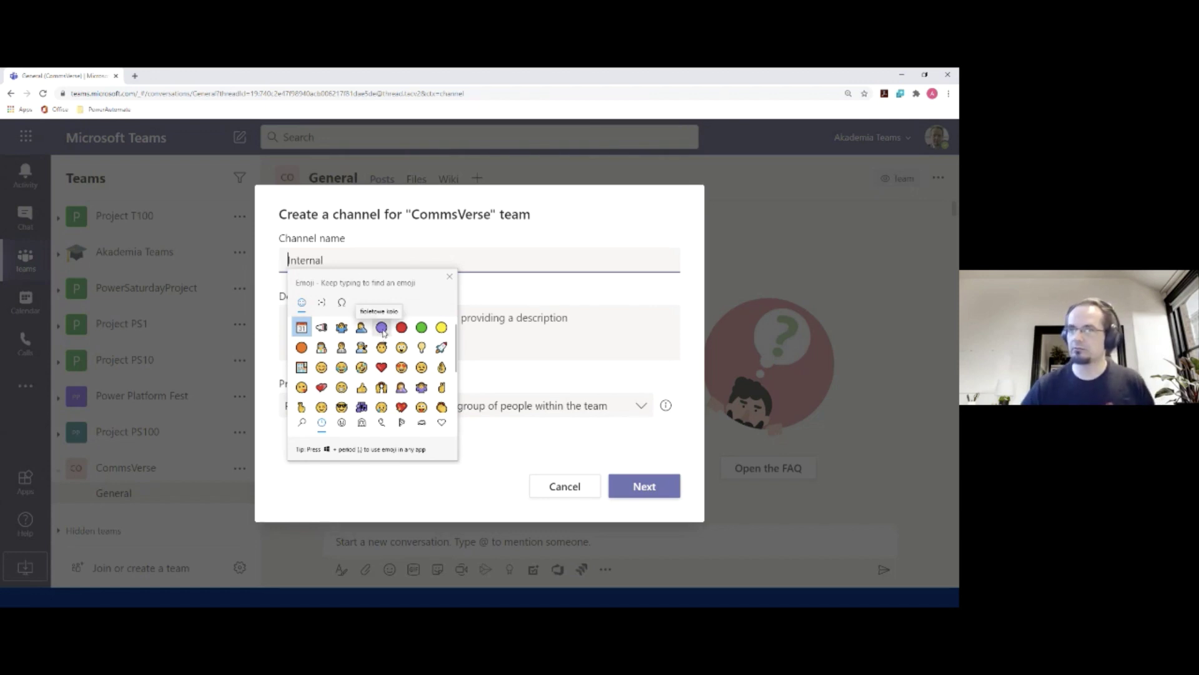
# Step: Insert a purple circle emoji before 'Internal', browse the emoji categories, then close the picker
pyautogui.click(381, 328)
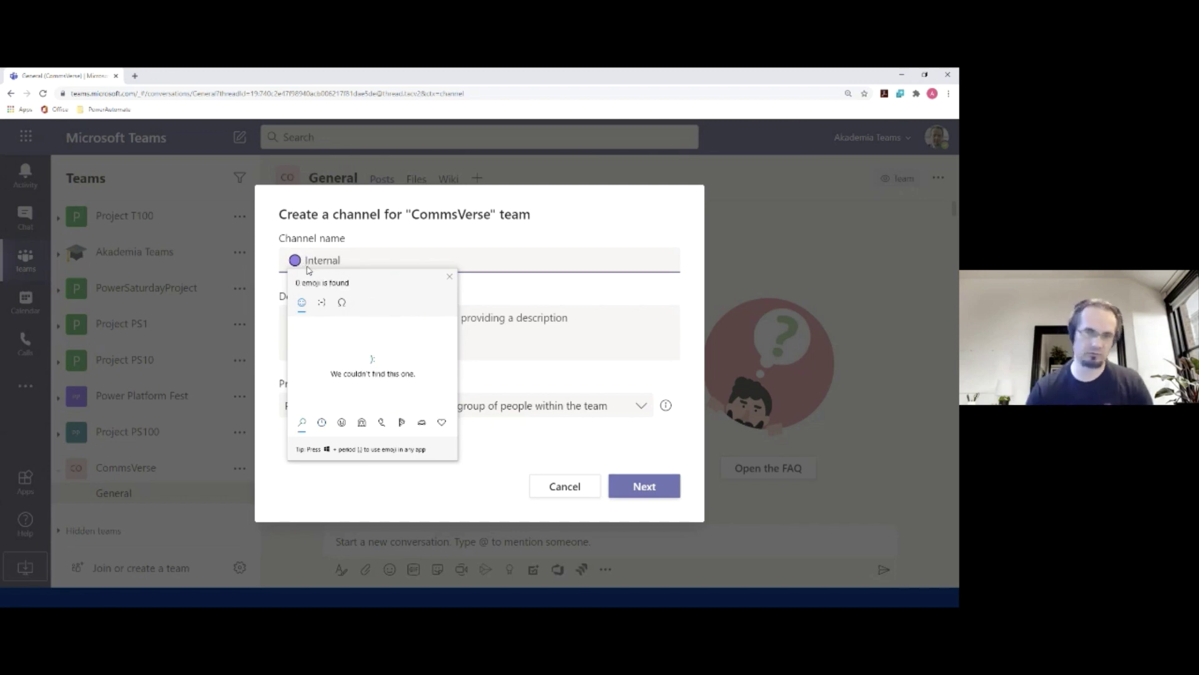
pyautogui.click(342, 422)
pyautogui.scroll(-2, 384, 381)
pyautogui.scroll(-3, 384, 381)
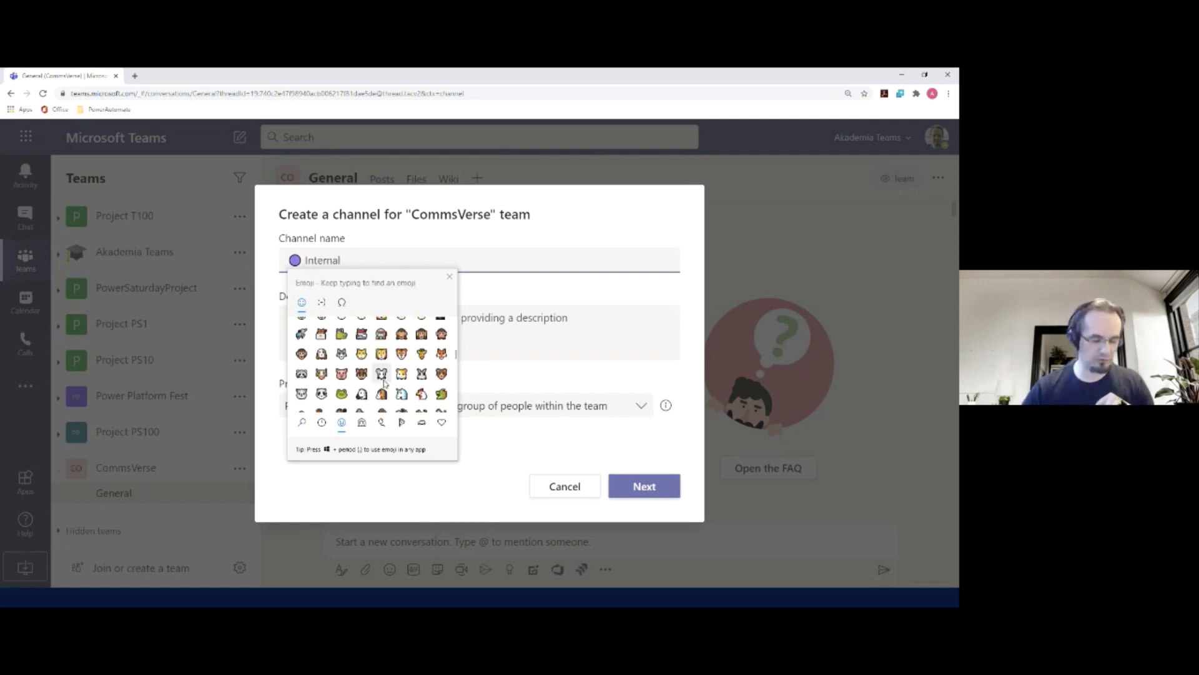
pyautogui.scroll(5, 383, 381)
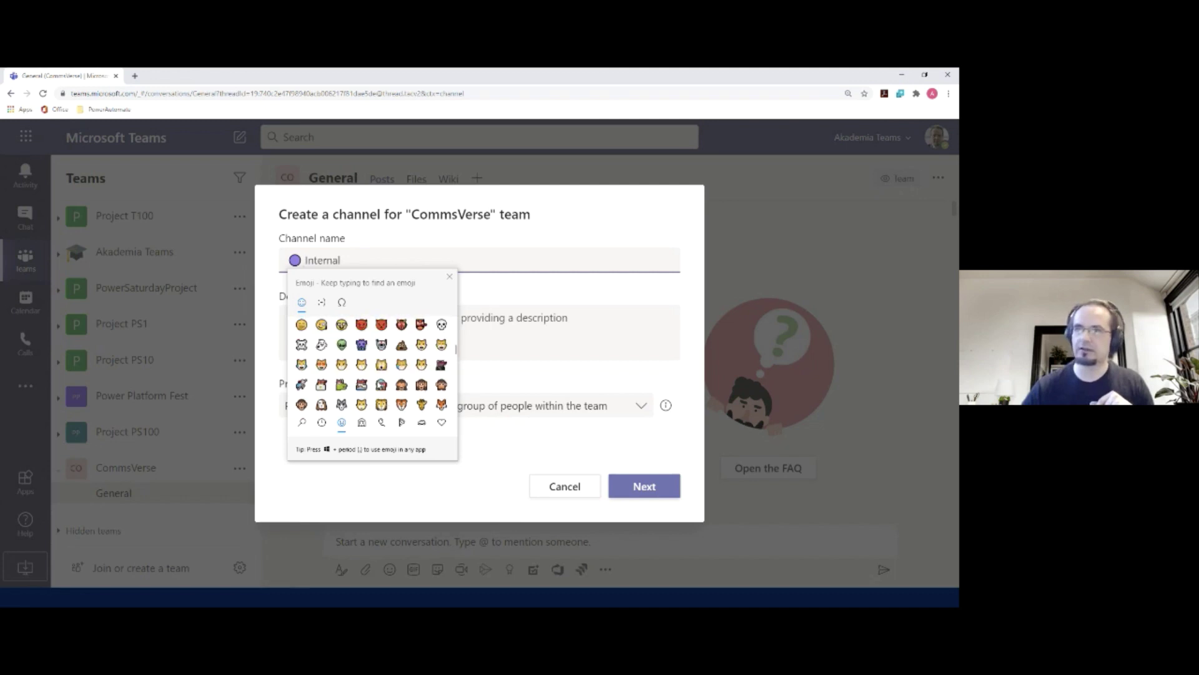
pyautogui.click(322, 422)
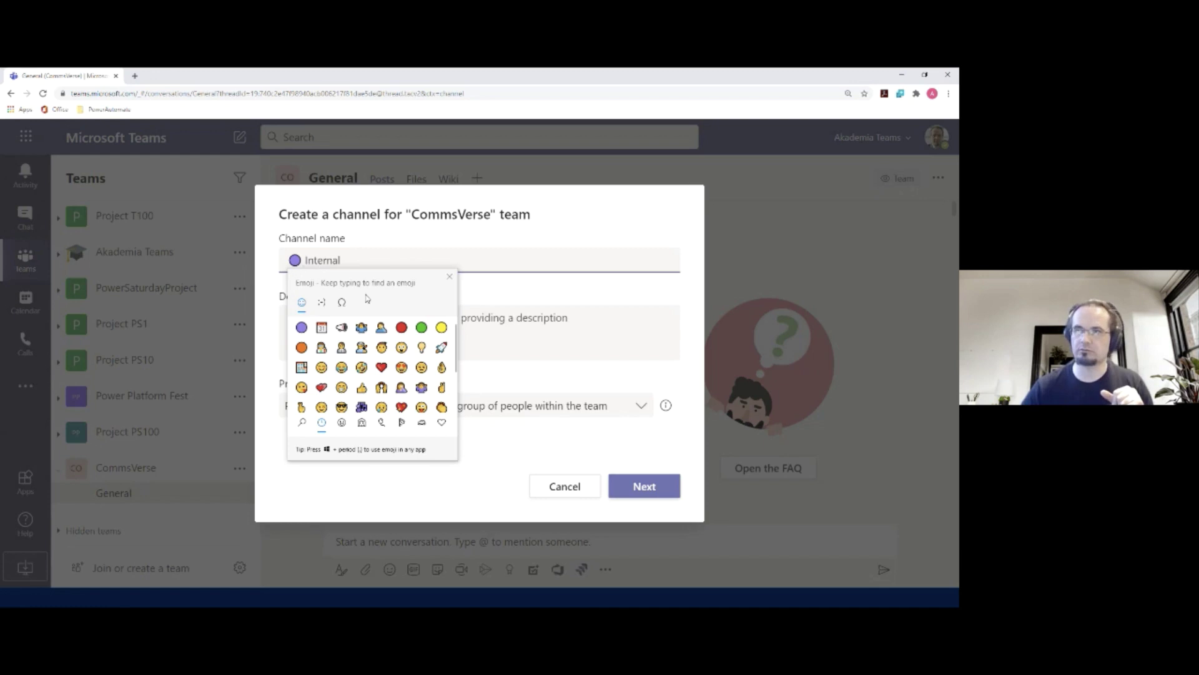
pyautogui.press('Escape')
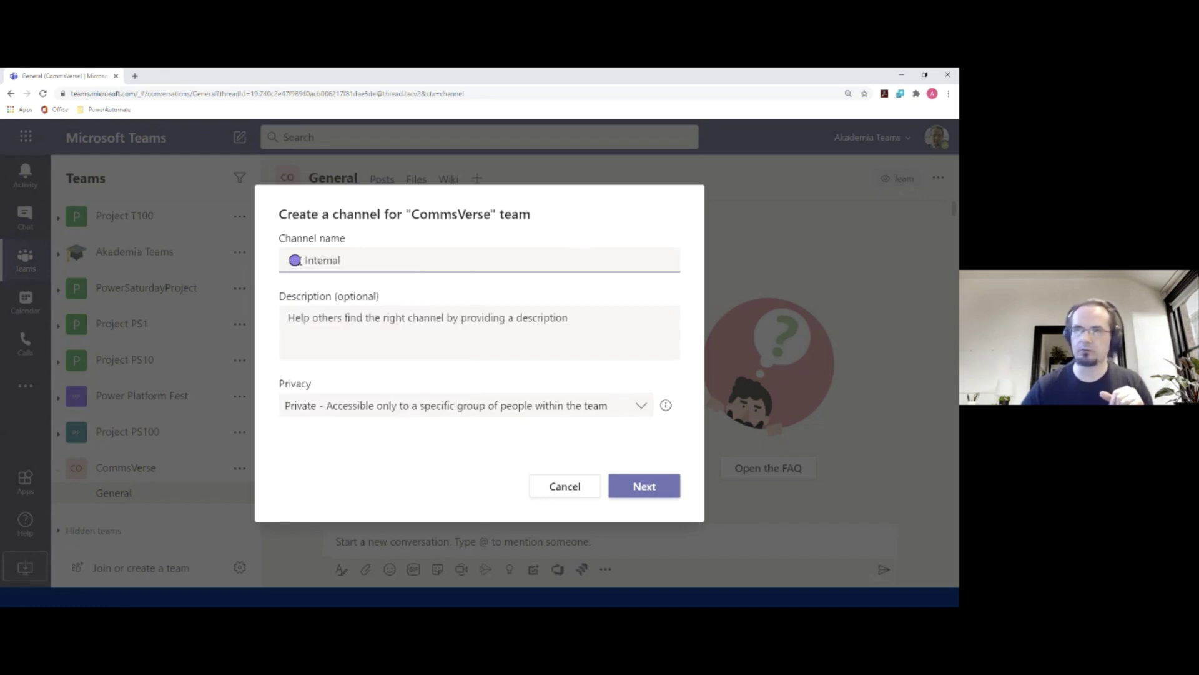
# Step: Create the private Internal channel with no members, then peek at Project PS100 and Power Platform Fest channels
pyautogui.click(654, 489)
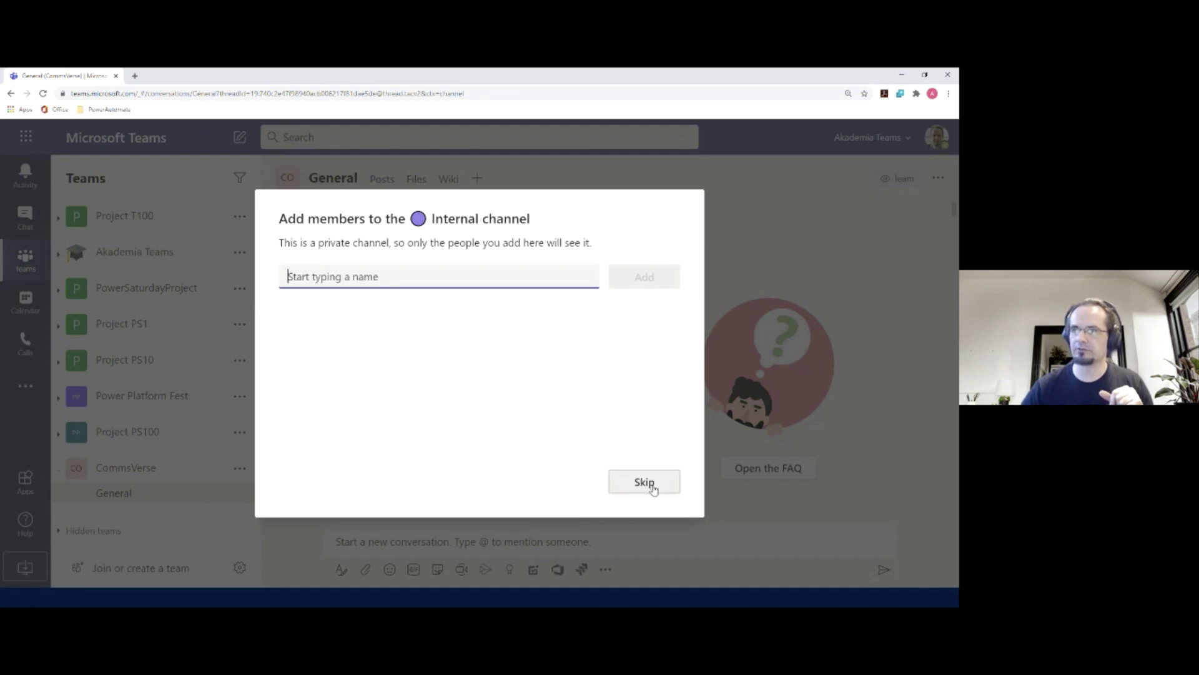
pyautogui.click(651, 489)
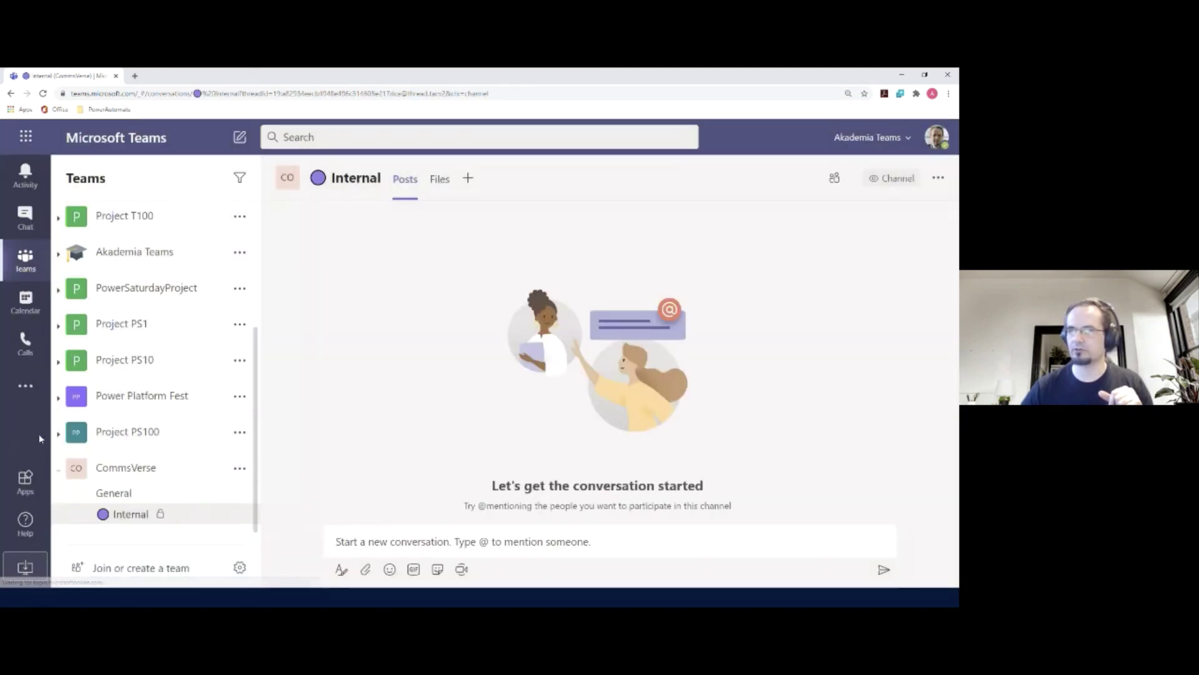
pyautogui.click(58, 433)
pyautogui.click(59, 433)
pyautogui.click(59, 397)
pyautogui.click(58, 397)
# Step: Edit the Internal channel, swapping its purple circle emoji for a red circle, and save
pyautogui.click(58, 361)
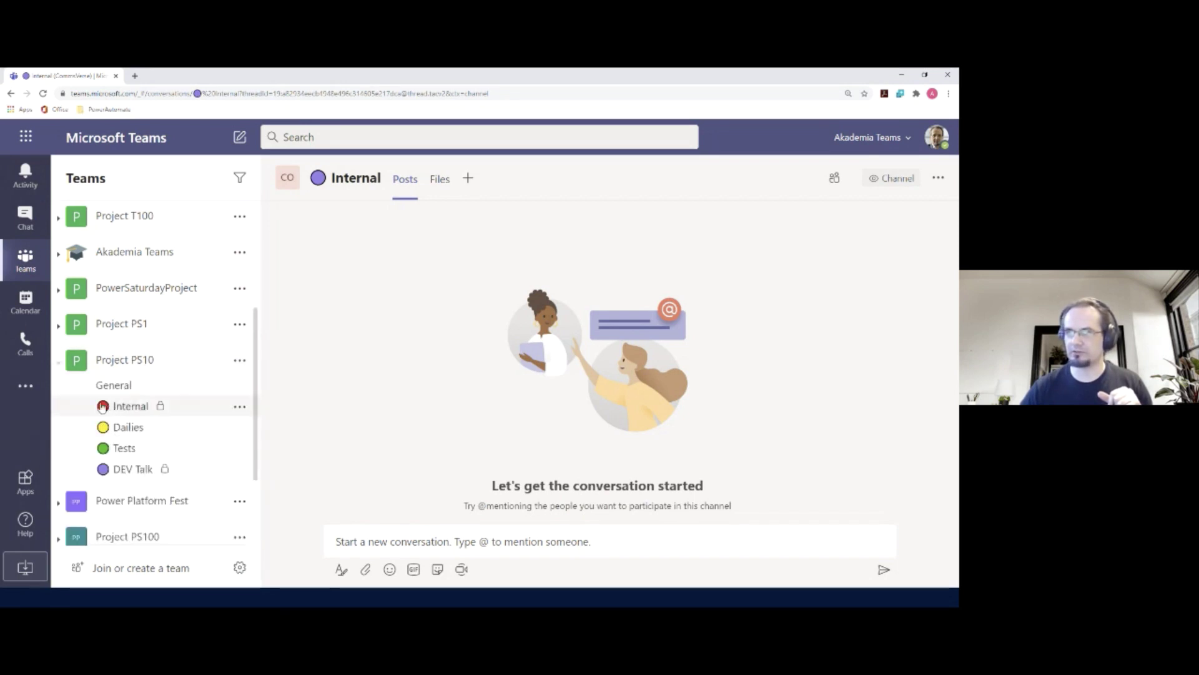
pyautogui.click(58, 362)
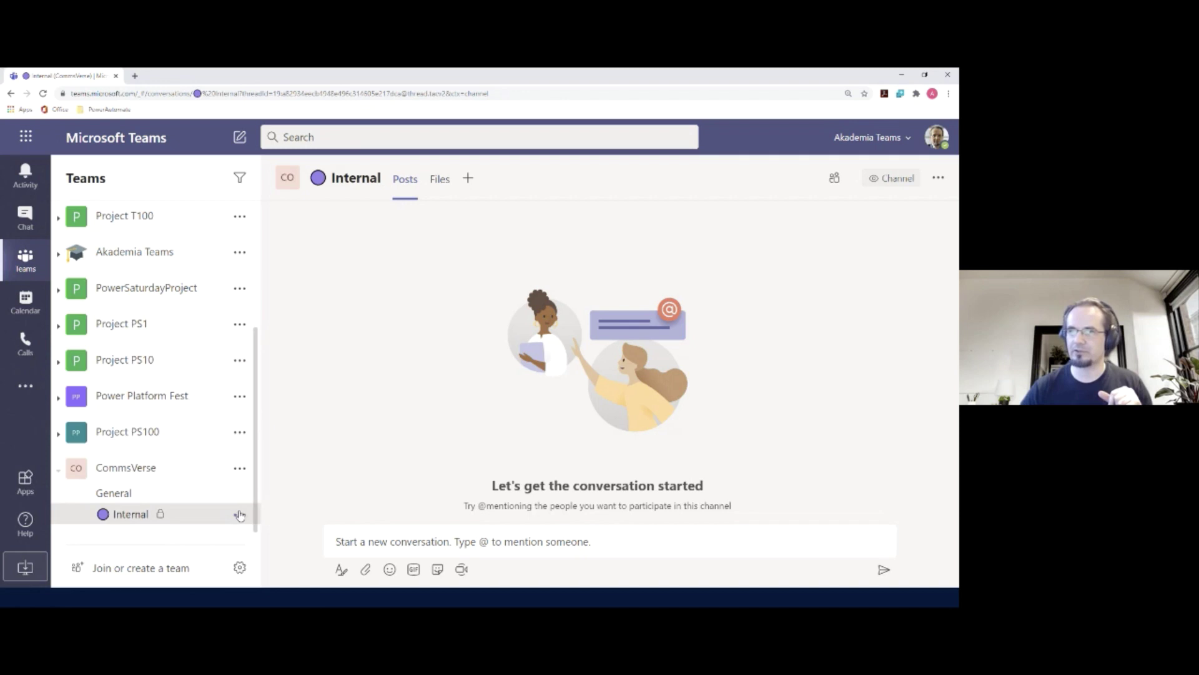
pyautogui.click(240, 514)
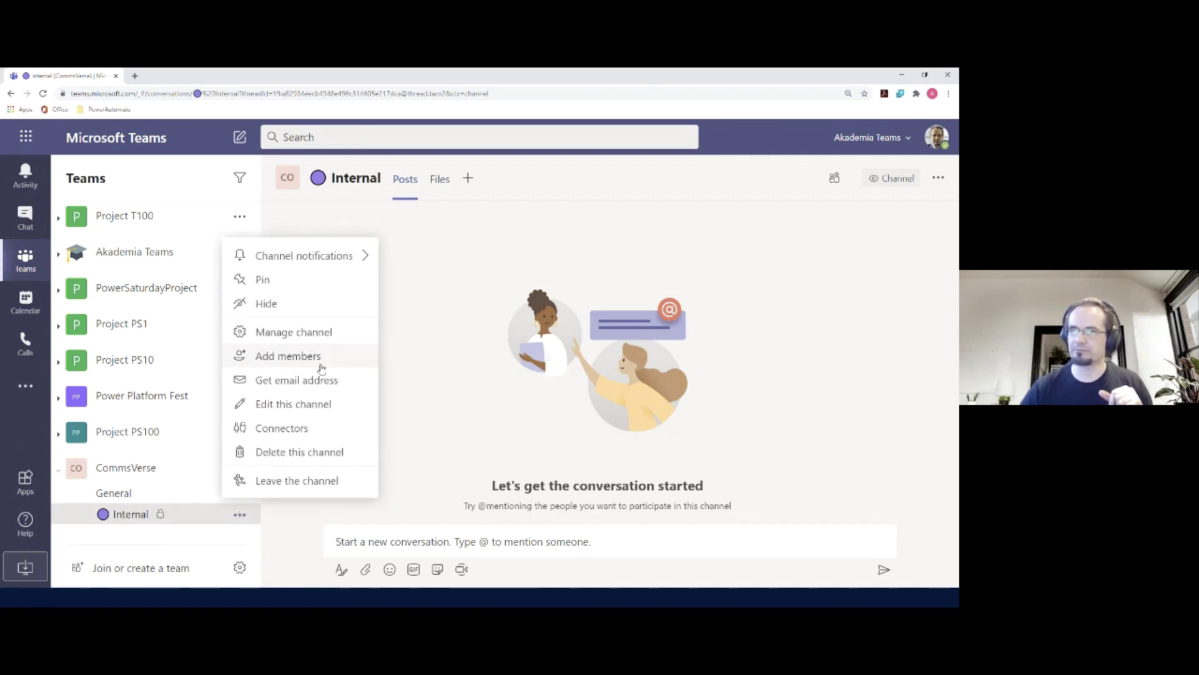
pyautogui.click(312, 405)
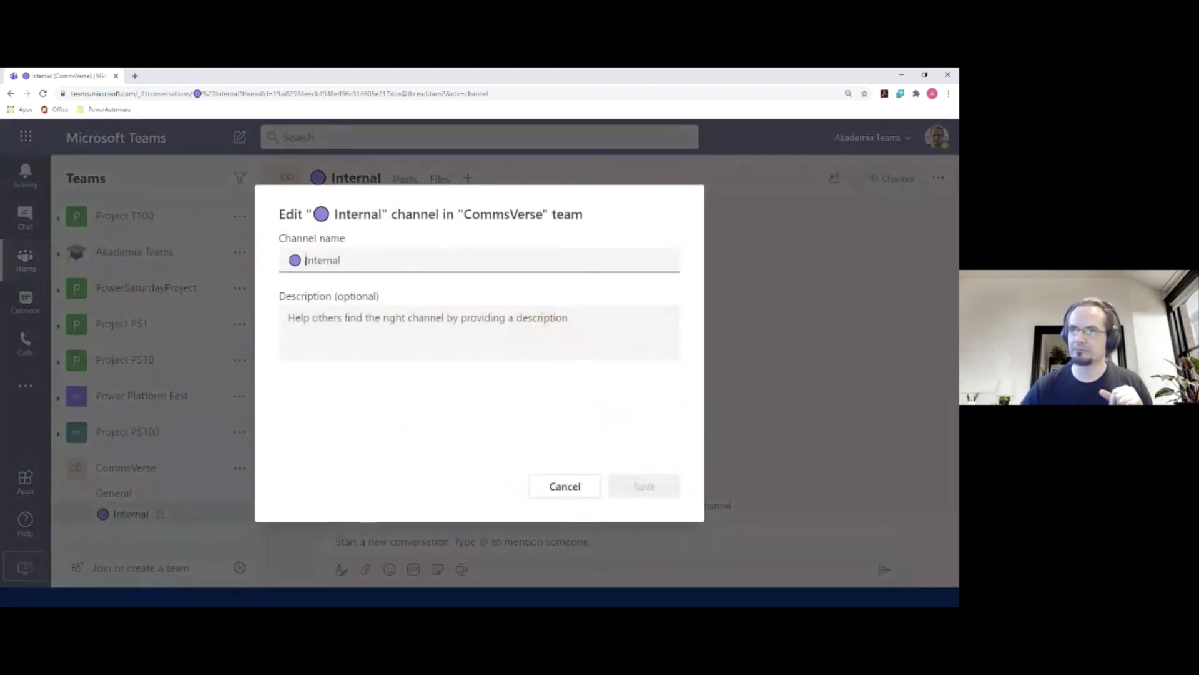
pyautogui.press('BackSpace')
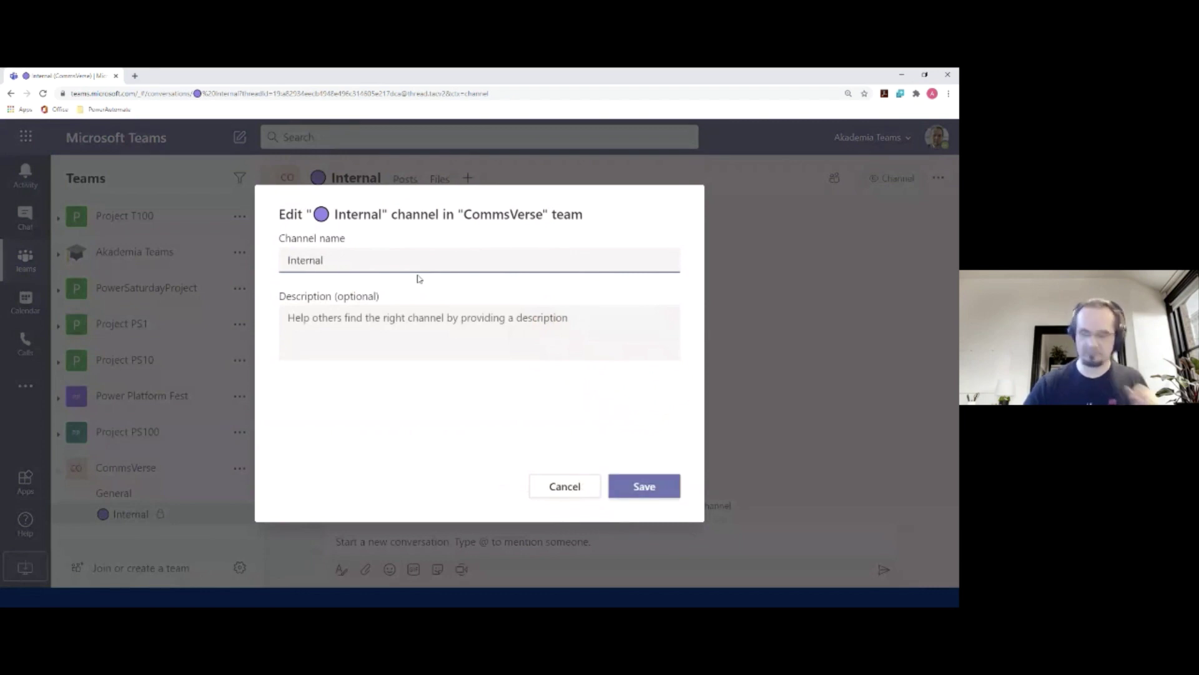
pyautogui.press('super+period')
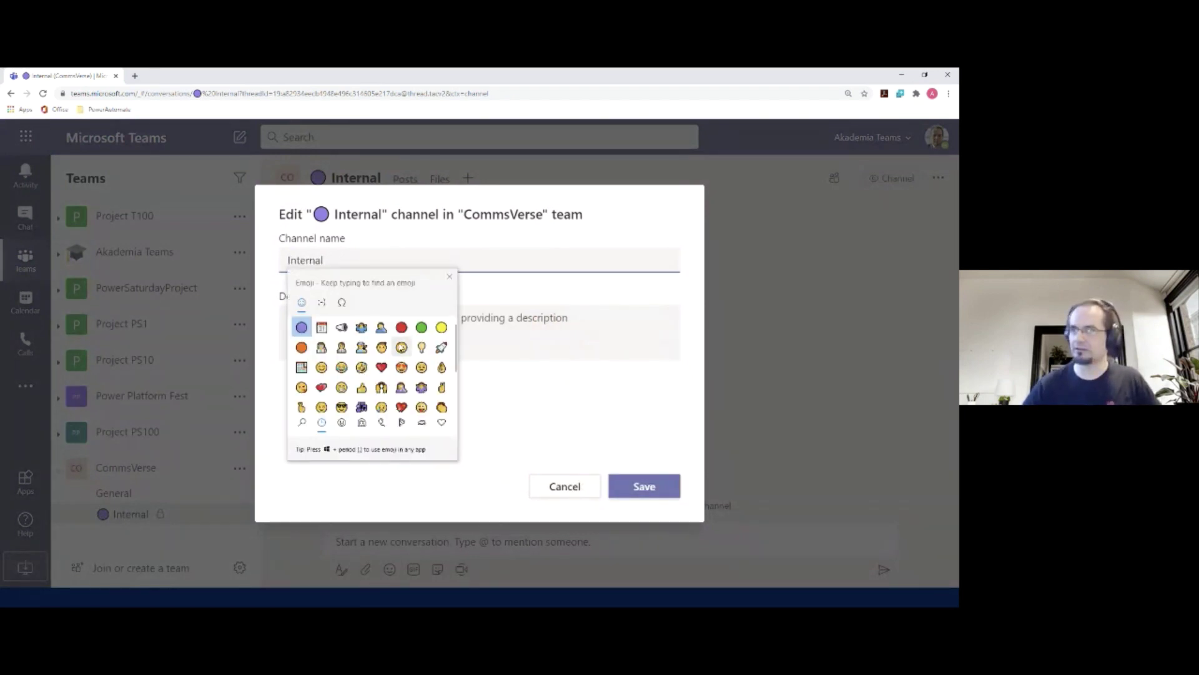
pyautogui.click(401, 327)
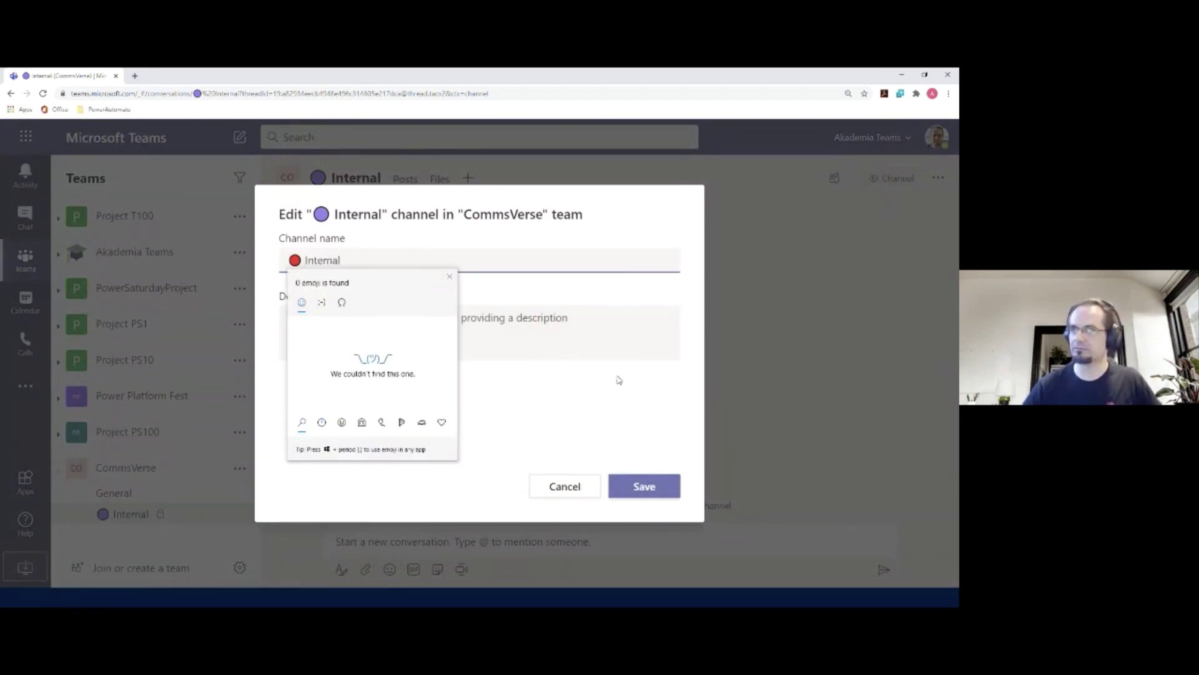
pyautogui.click(618, 229)
pyautogui.click(644, 486)
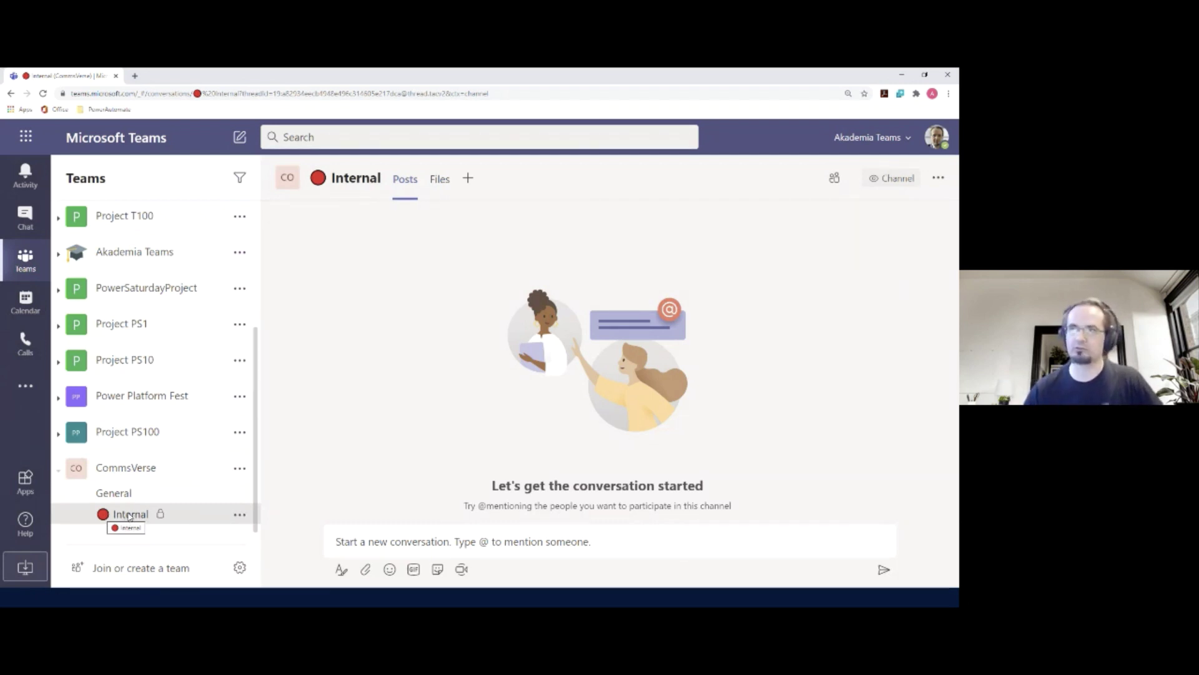
# Step: Add a standard CommsVerse channel named with a yellow circle emoji followed by 'Dailies'
pyautogui.scroll(-1, 141, 464)
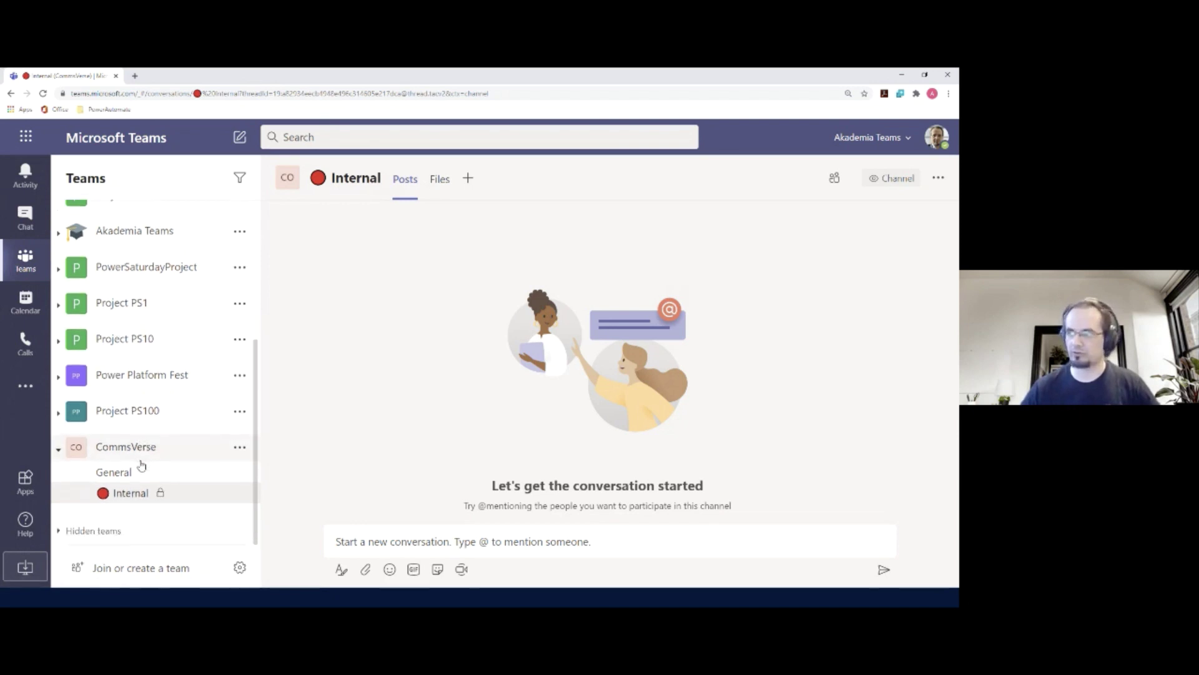
pyautogui.click(59, 343)
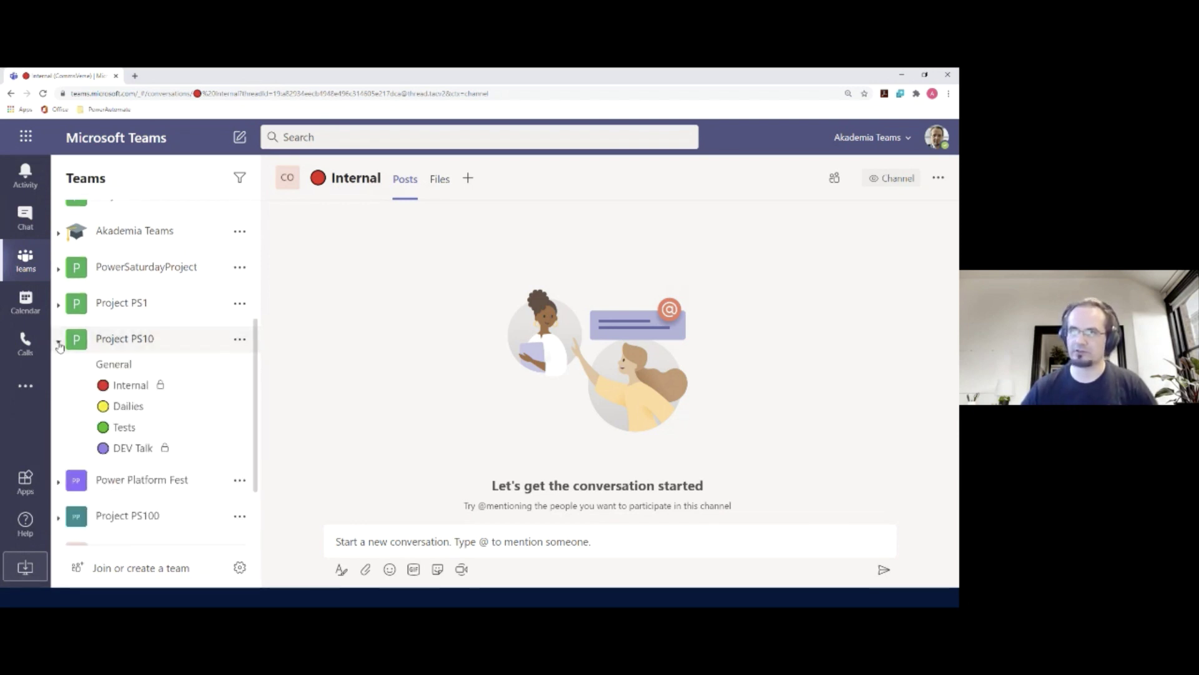
pyautogui.click(58, 343)
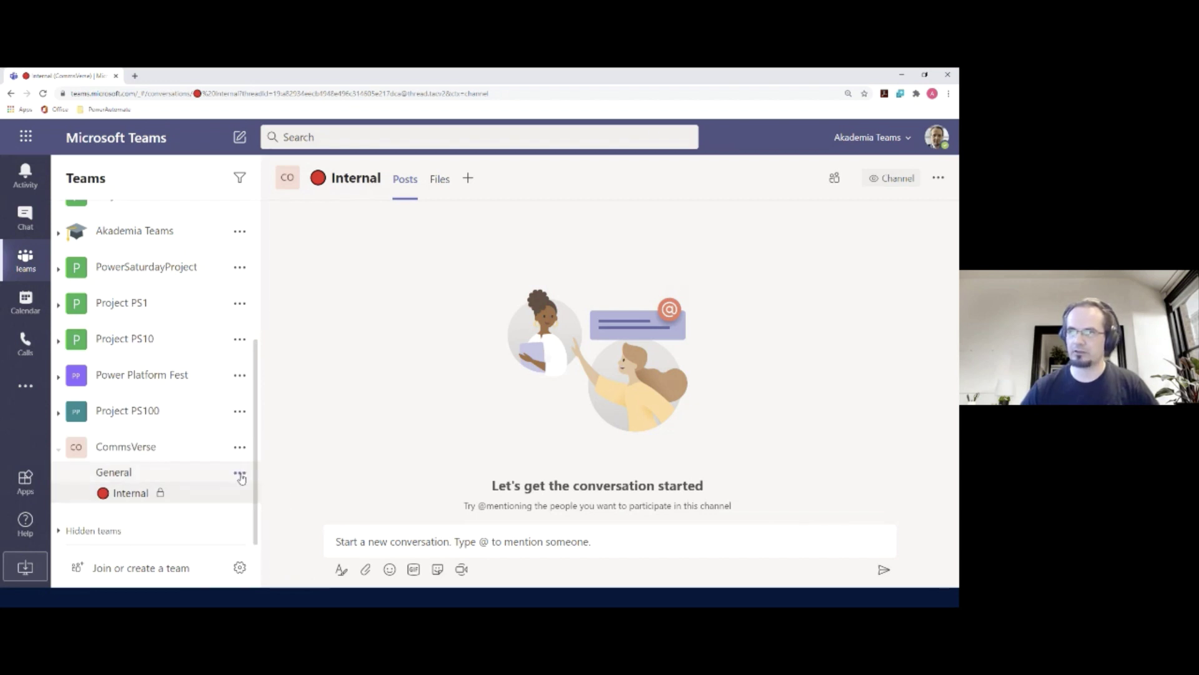
pyautogui.click(240, 447)
pyautogui.click(306, 272)
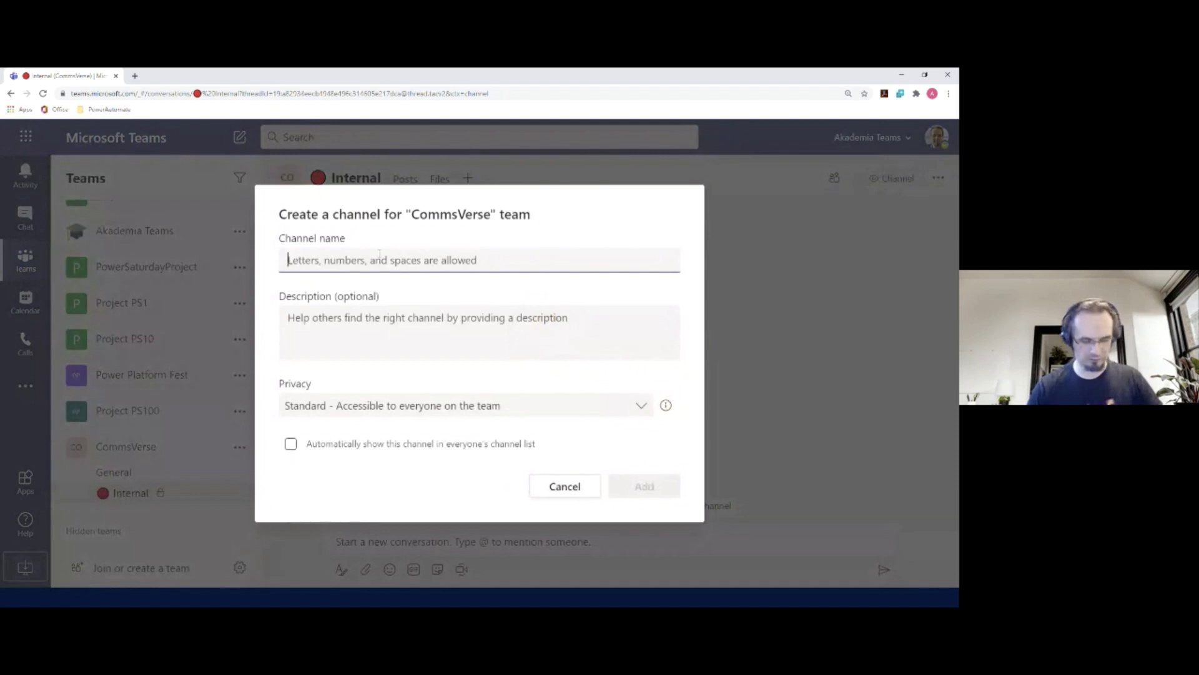
pyautogui.press('super+period')
pyautogui.click(442, 326)
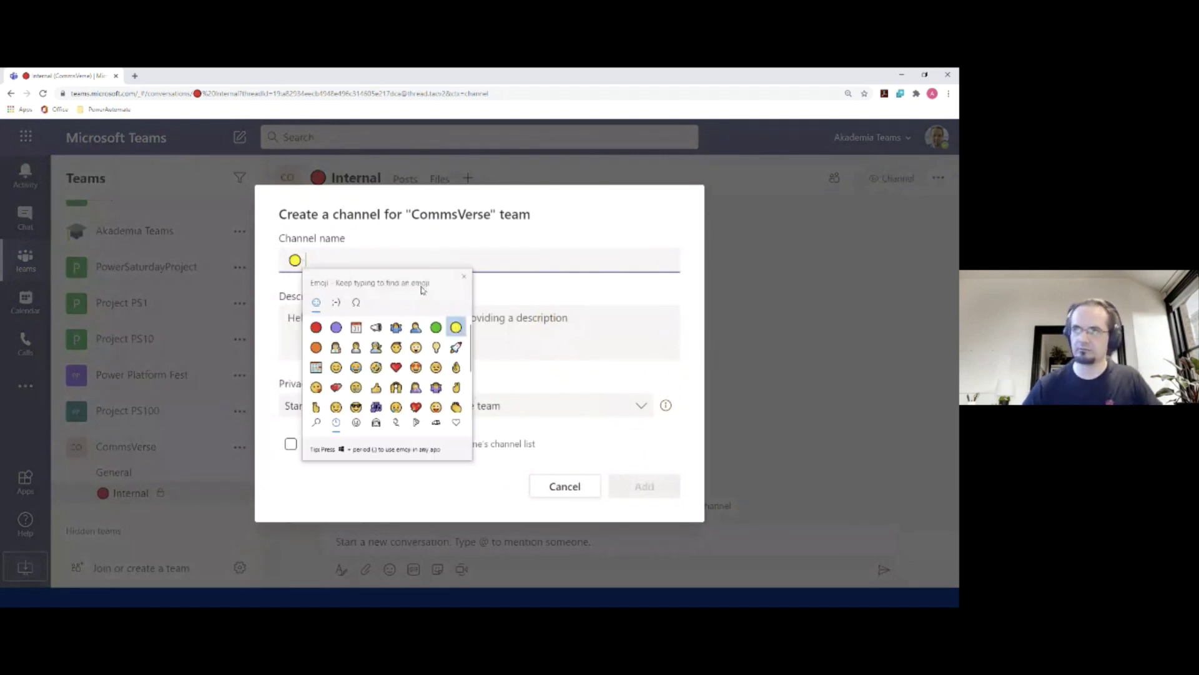
pyautogui.write('DAi')
pyautogui.press('BackSpace')
pyautogui.press('BackSpace')
pyautogui.press('BackSpace')
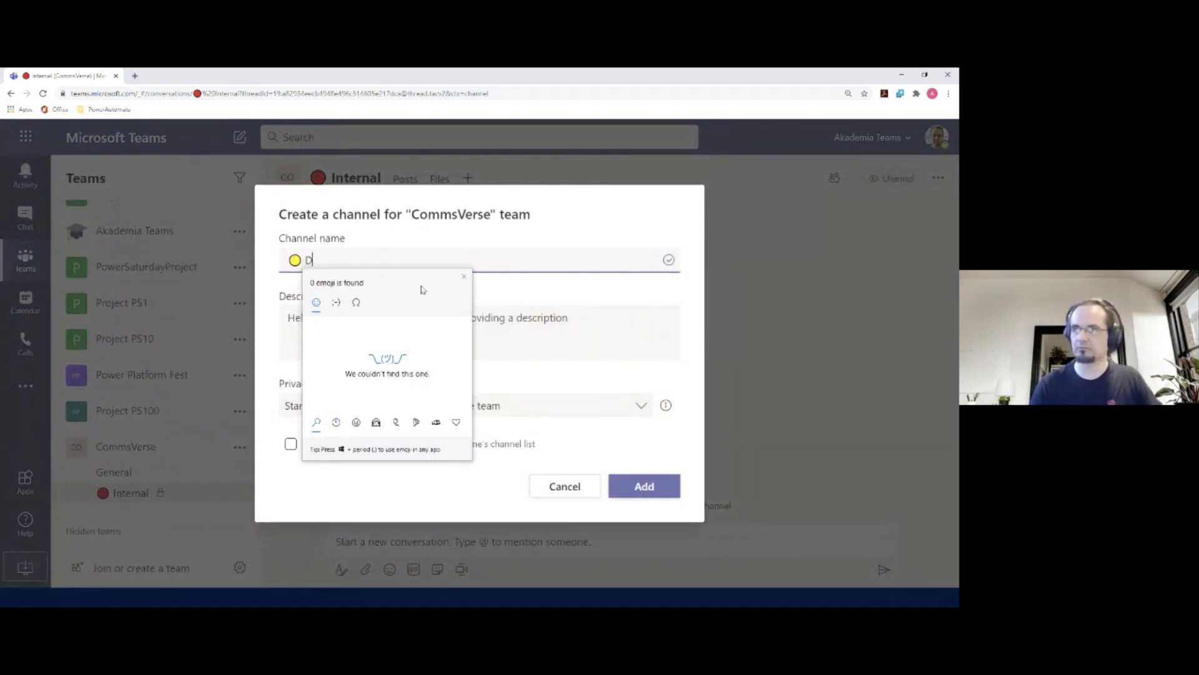
pyautogui.press('Escape')
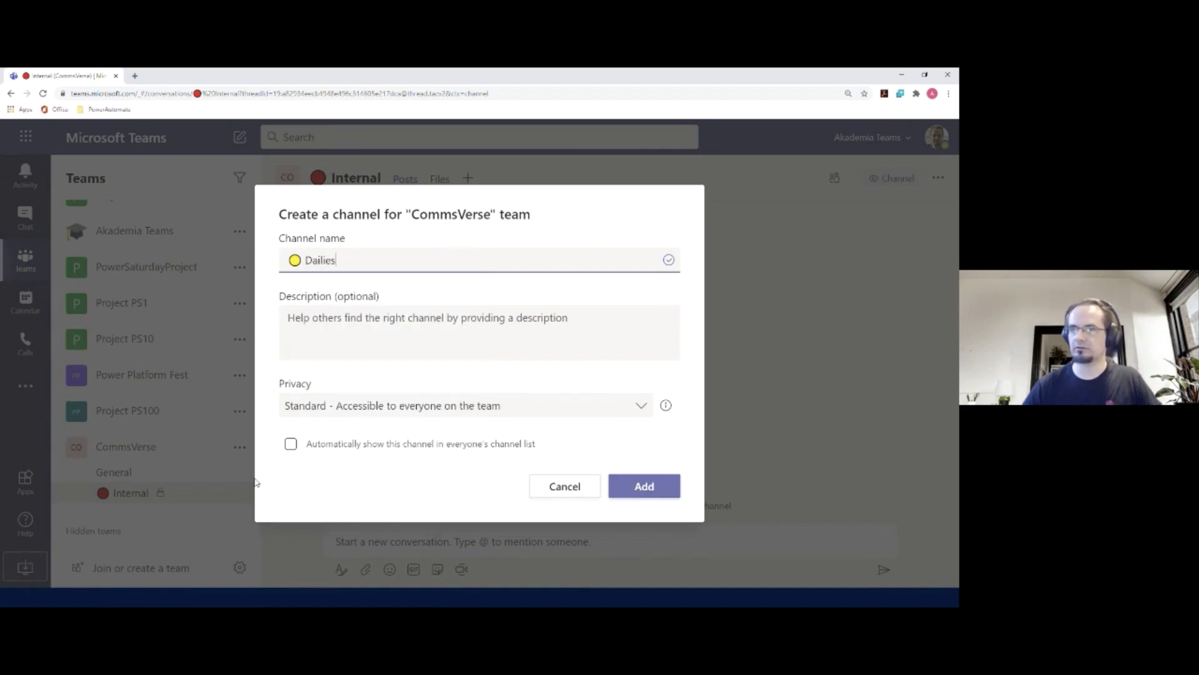
pyautogui.click(664, 493)
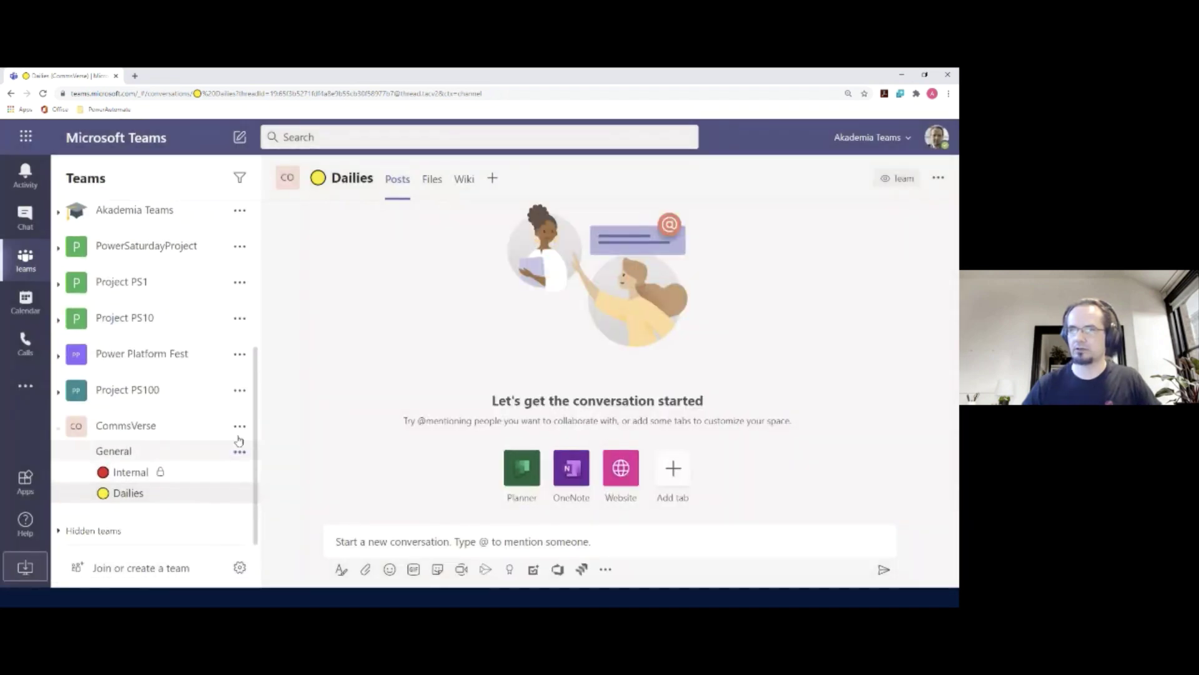
# Step: Add a standard CommsVerse channel named with a green circle emoji followed by 'Tests'
pyautogui.click(240, 427)
pyautogui.click(302, 244)
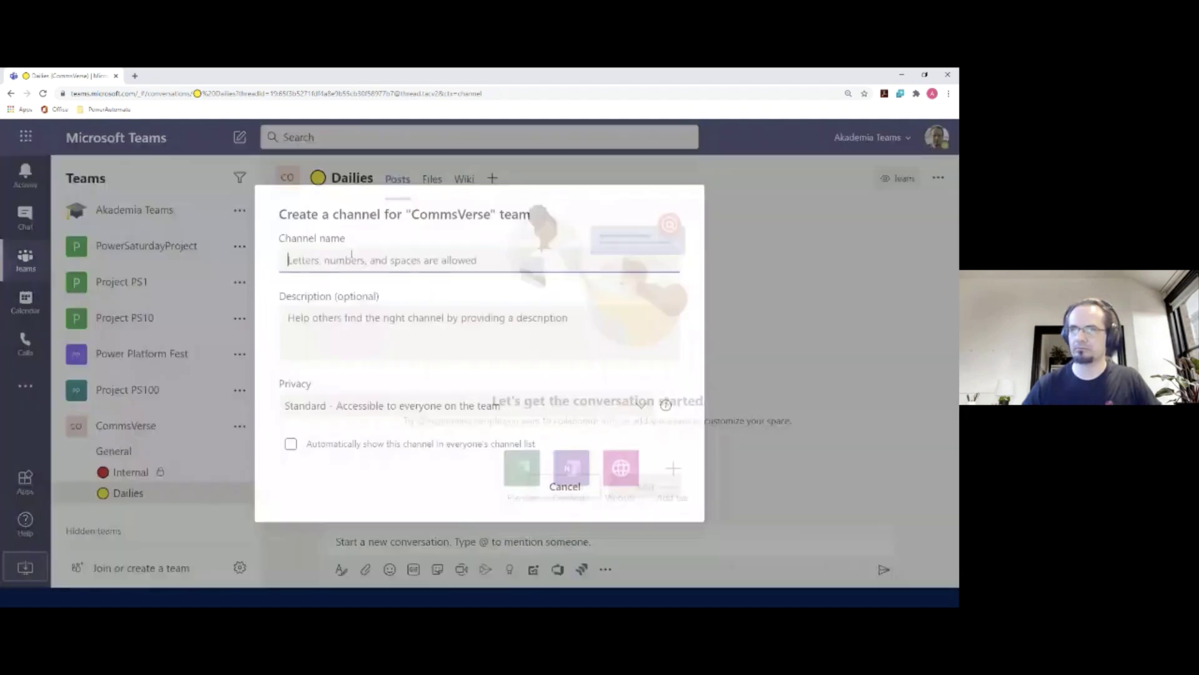
pyautogui.press('super+period')
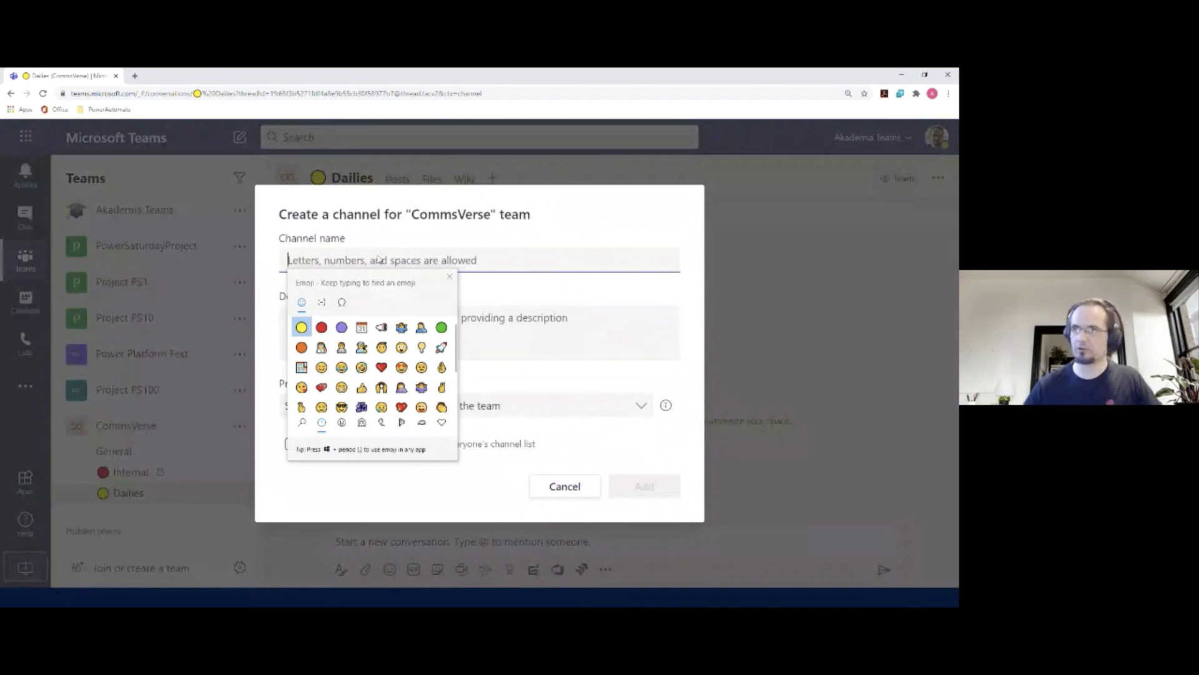
pyautogui.click(441, 327)
pyautogui.write('Test')
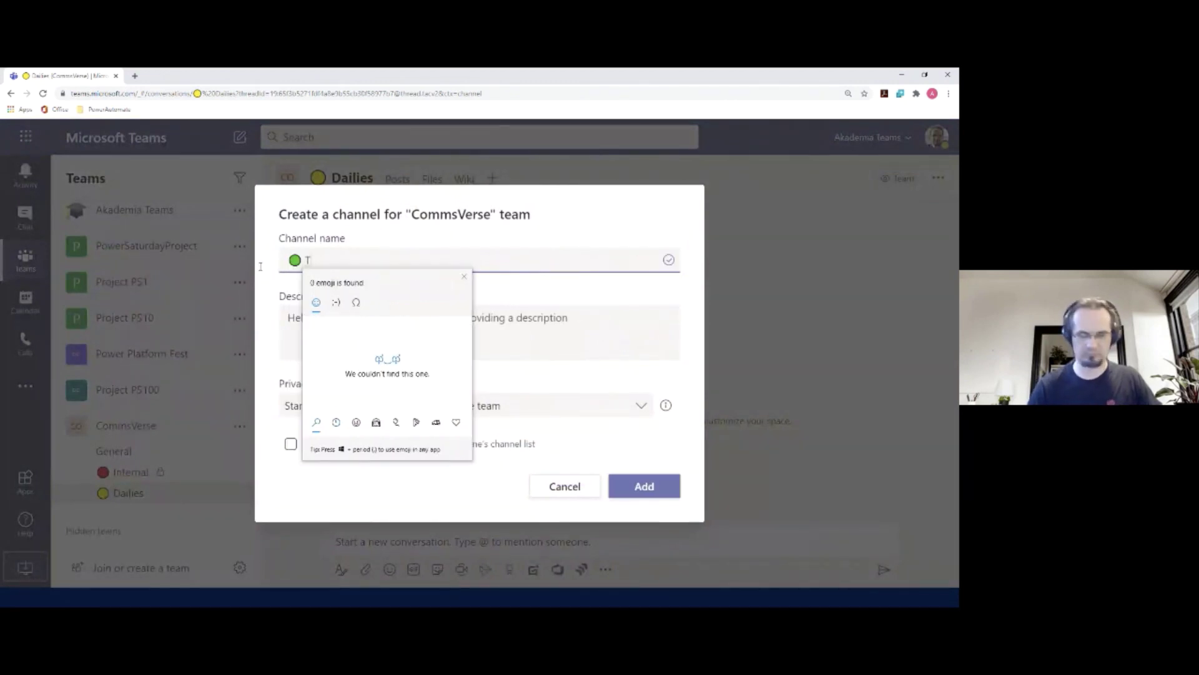
pyautogui.click(539, 256)
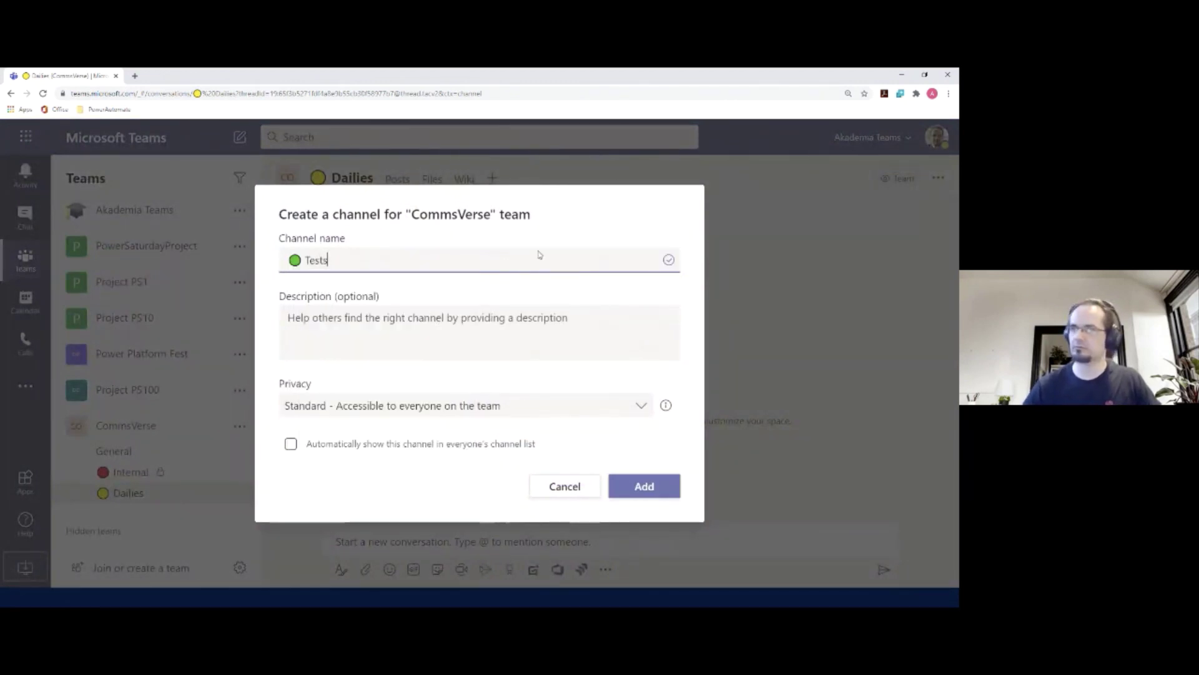
pyautogui.click(640, 484)
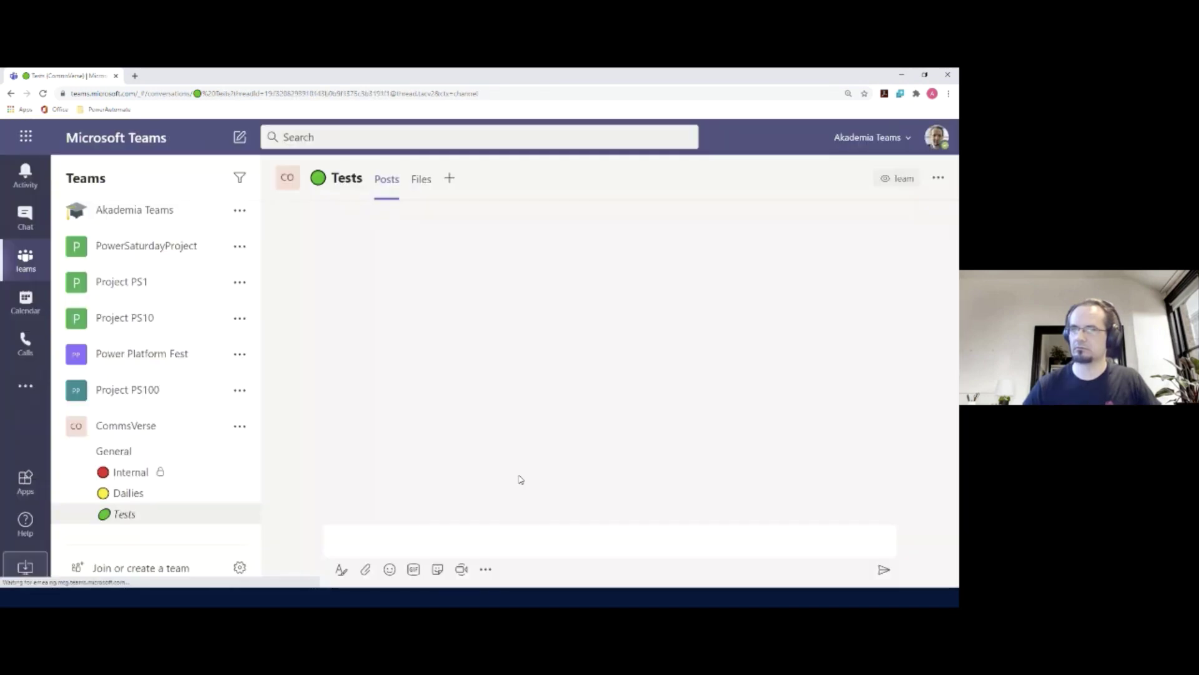
pyautogui.scroll(-1, 215, 490)
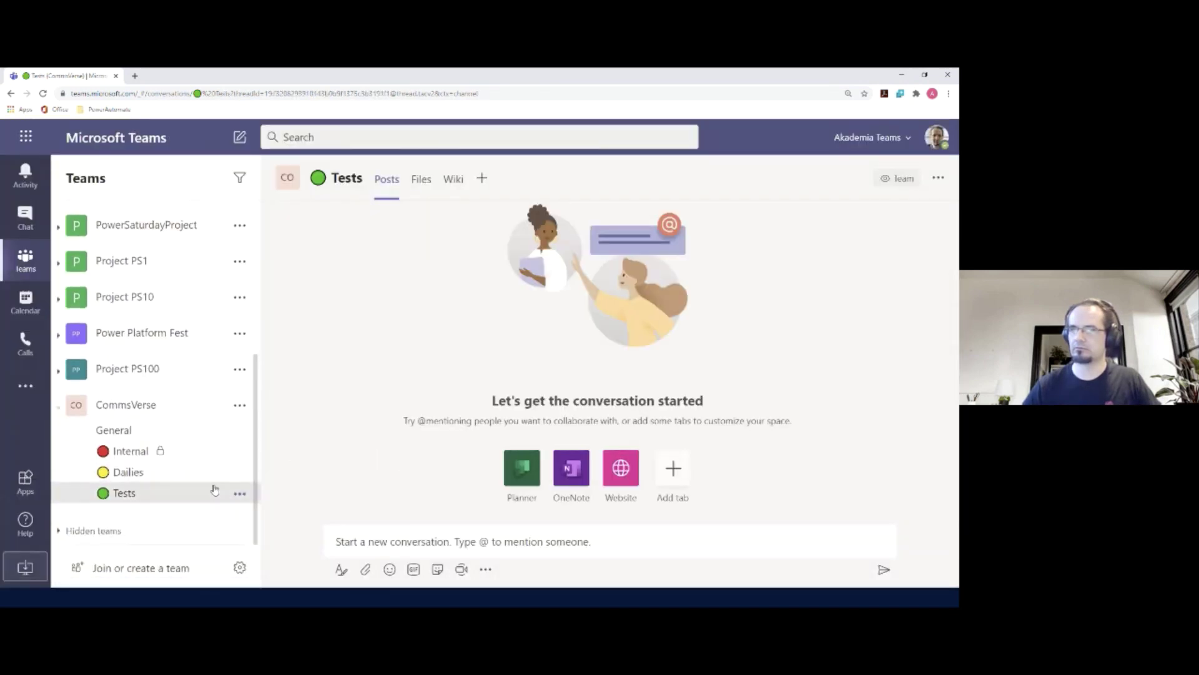
# Step: Add a private CommsVerse channel with a purple circle emoji and 'DEV Talk', skipping members
pyautogui.click(59, 300)
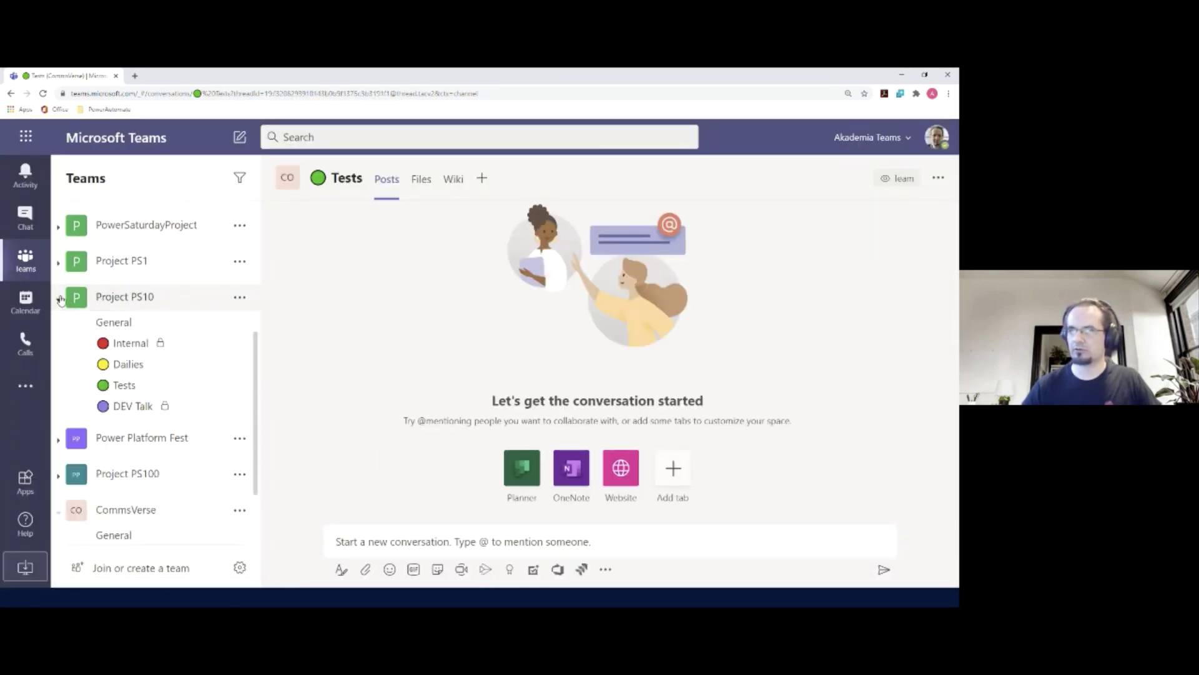
pyautogui.click(60, 299)
pyautogui.click(240, 405)
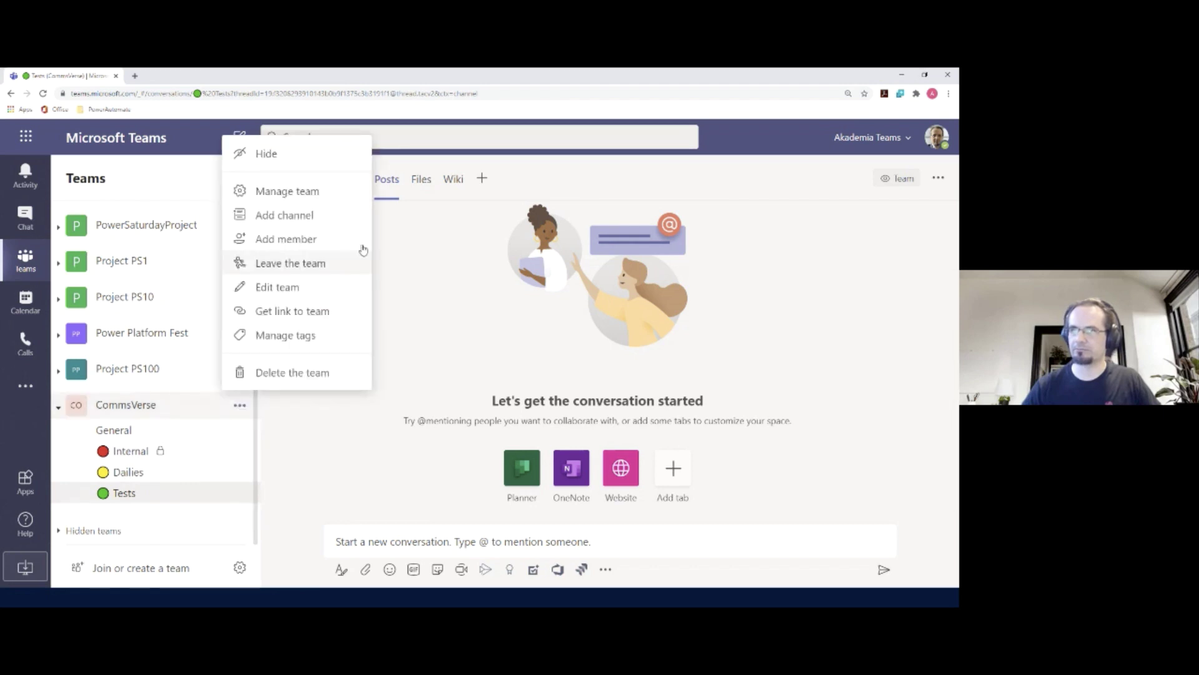
pyautogui.click(315, 218)
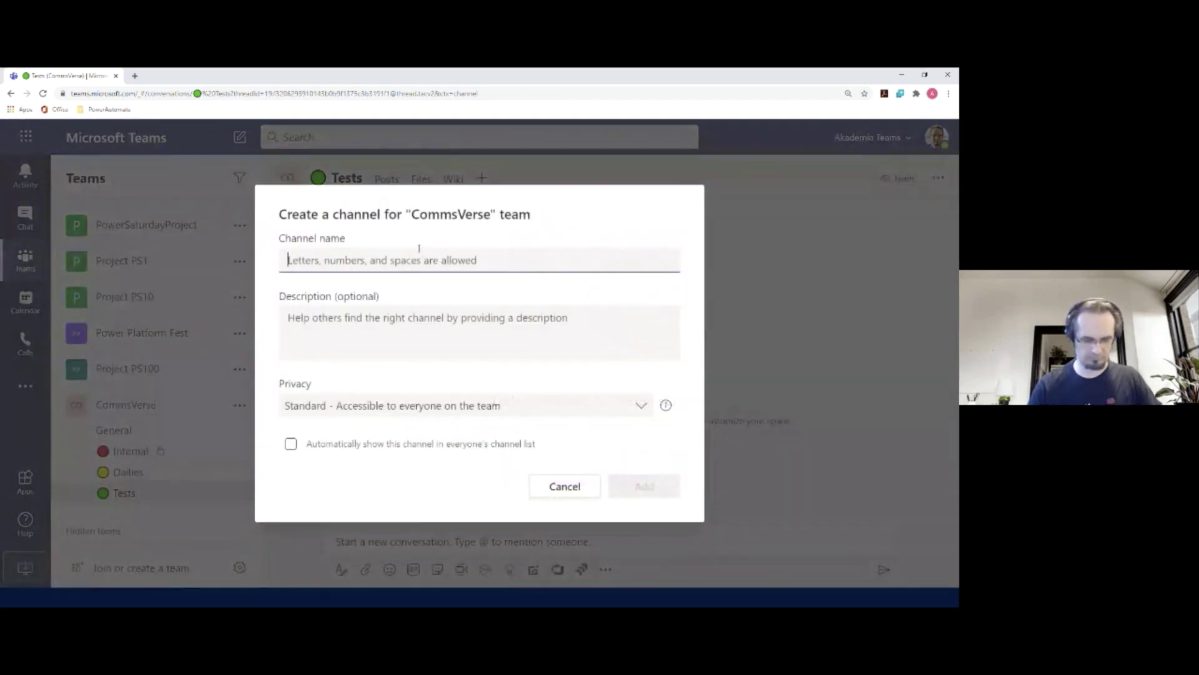
pyautogui.press('super+period')
pyautogui.click(361, 327)
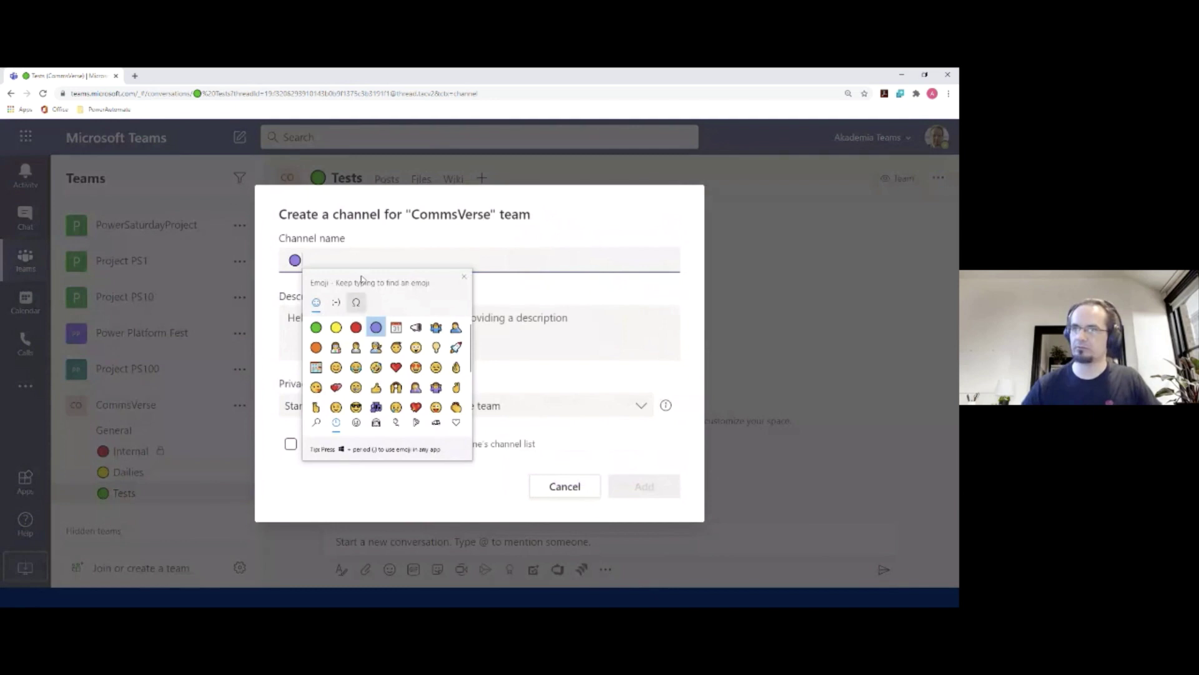
pyautogui.click(358, 258)
pyautogui.write('DEV Talk')
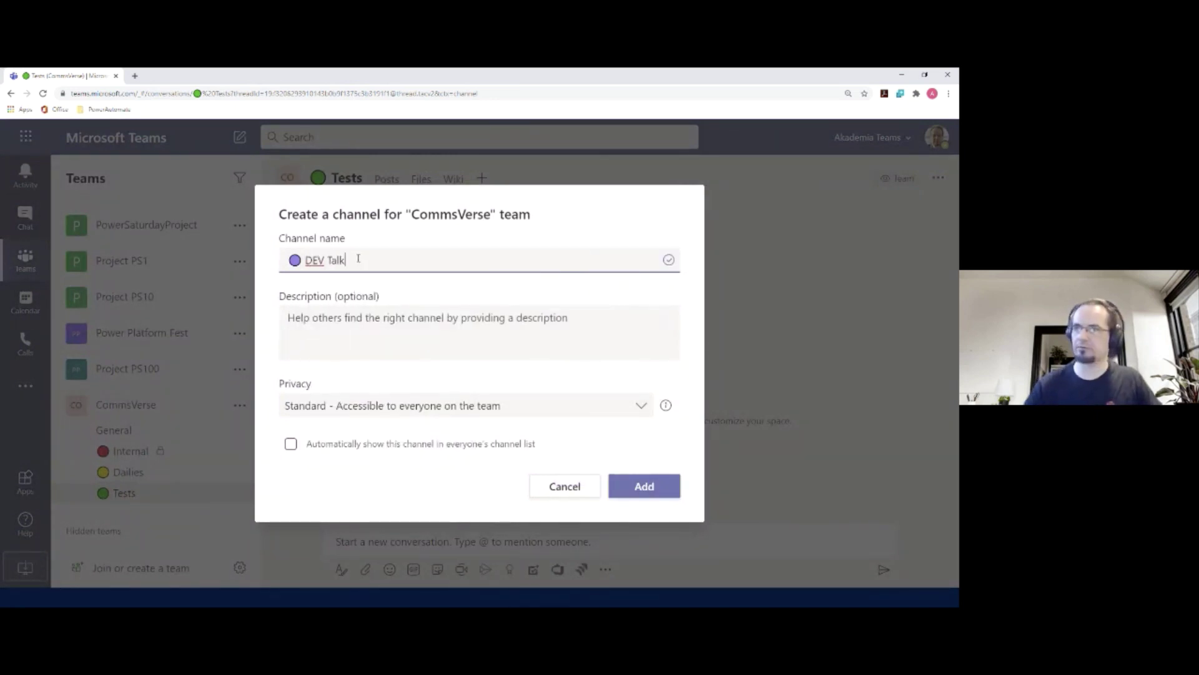
pyautogui.click(320, 405)
pyautogui.click(322, 484)
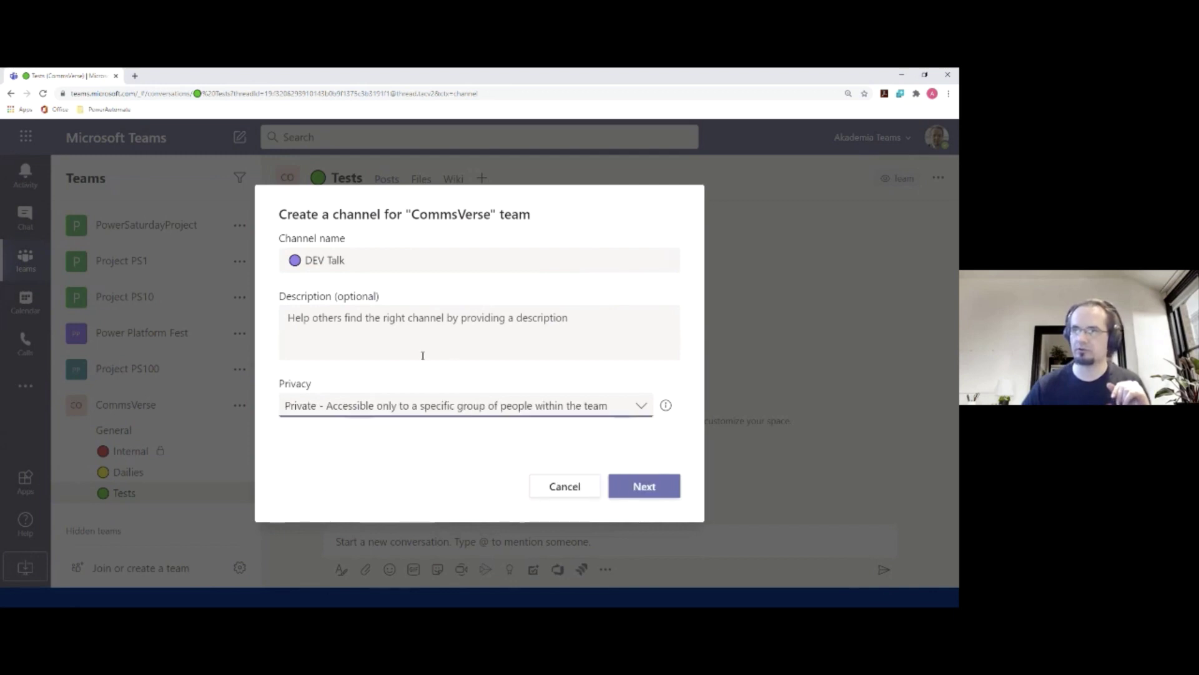
pyautogui.click(653, 491)
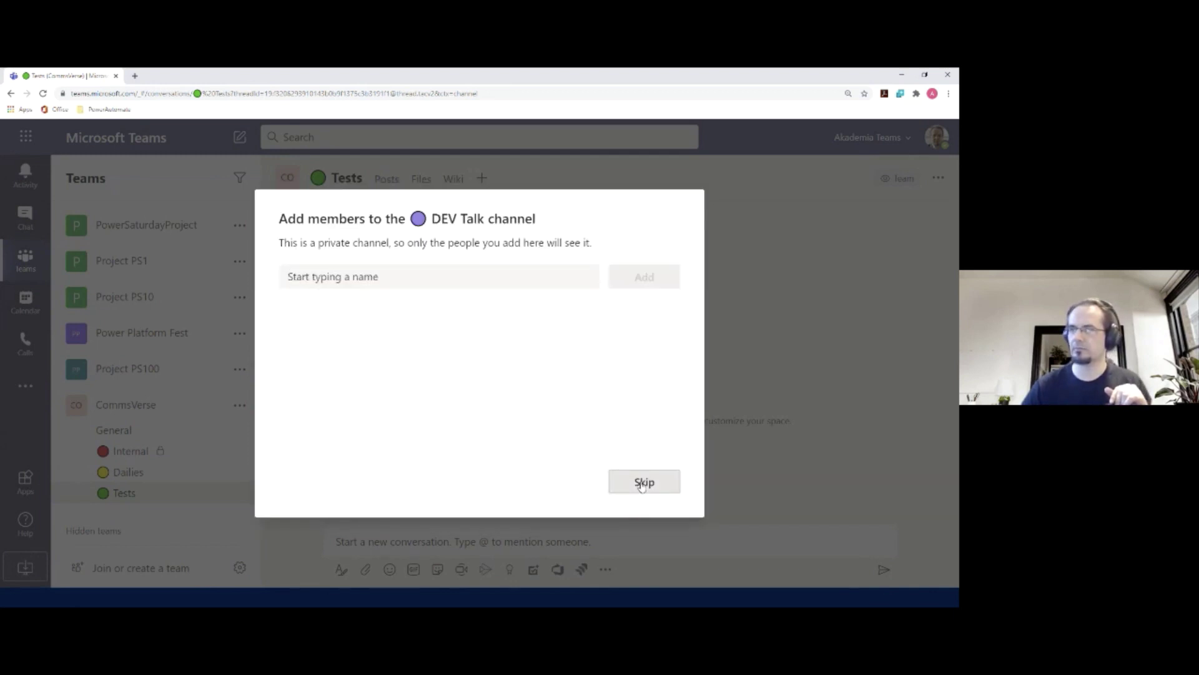
pyautogui.click(642, 485)
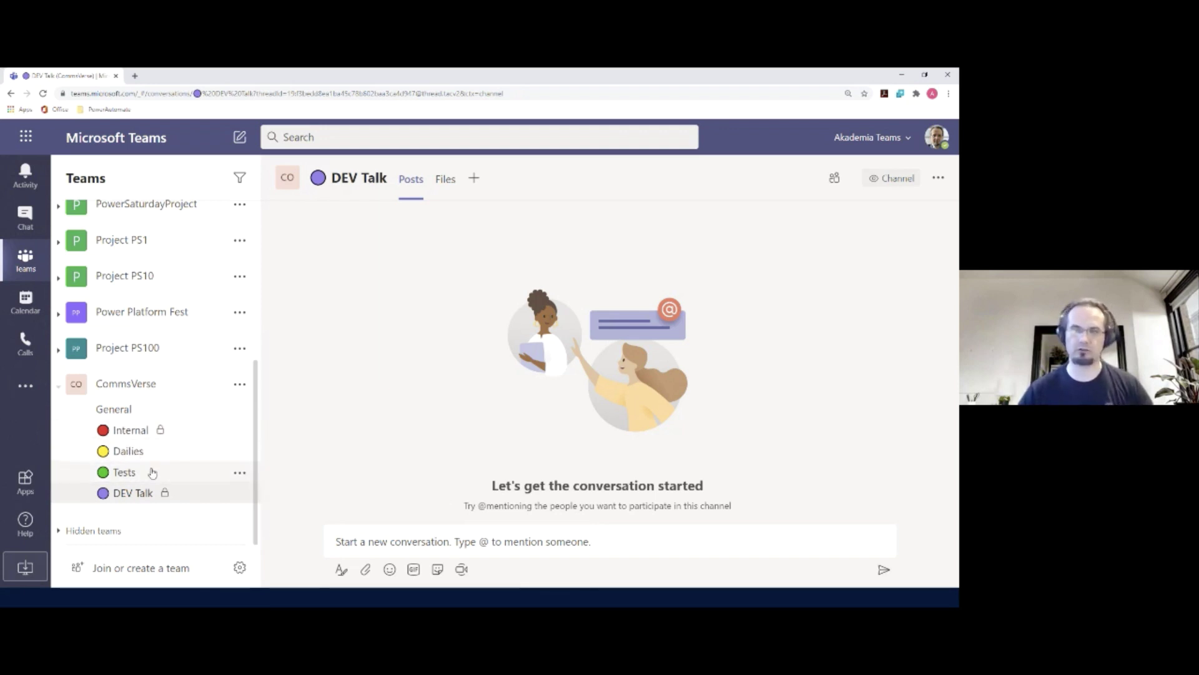
# Step: Skip adding members so the private purple-circle DEV Talk channel opens on its Posts tab
pyautogui.moveTo(161, 430); pyautogui.dragTo(120, 391)
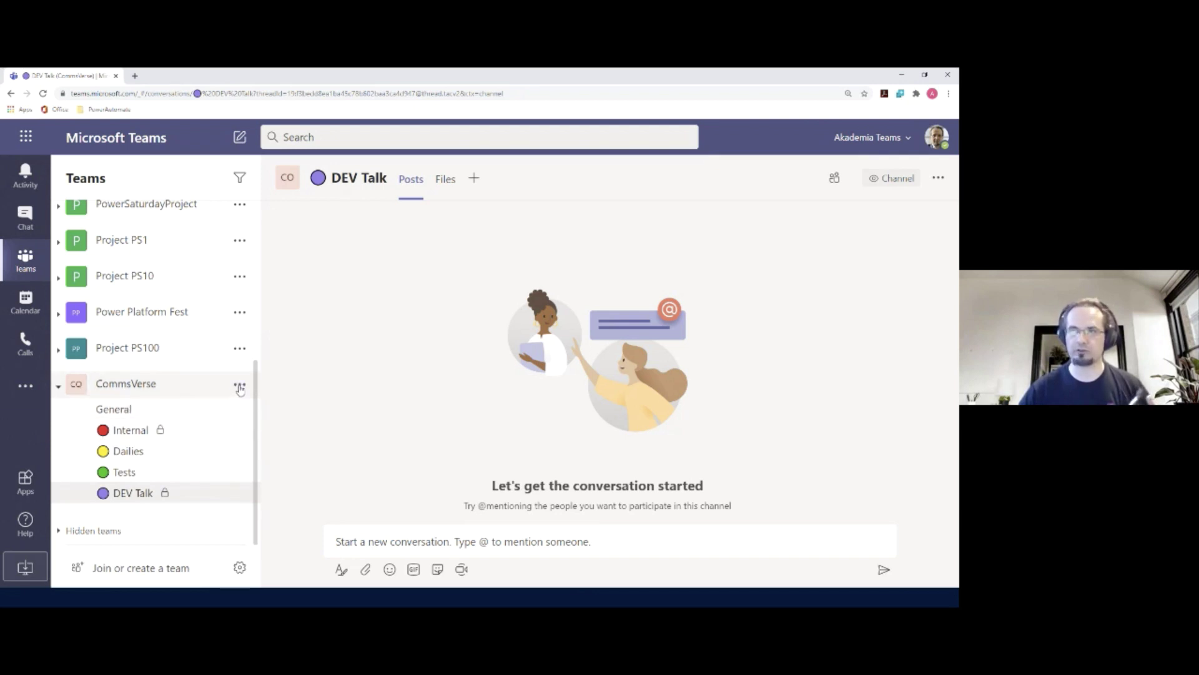